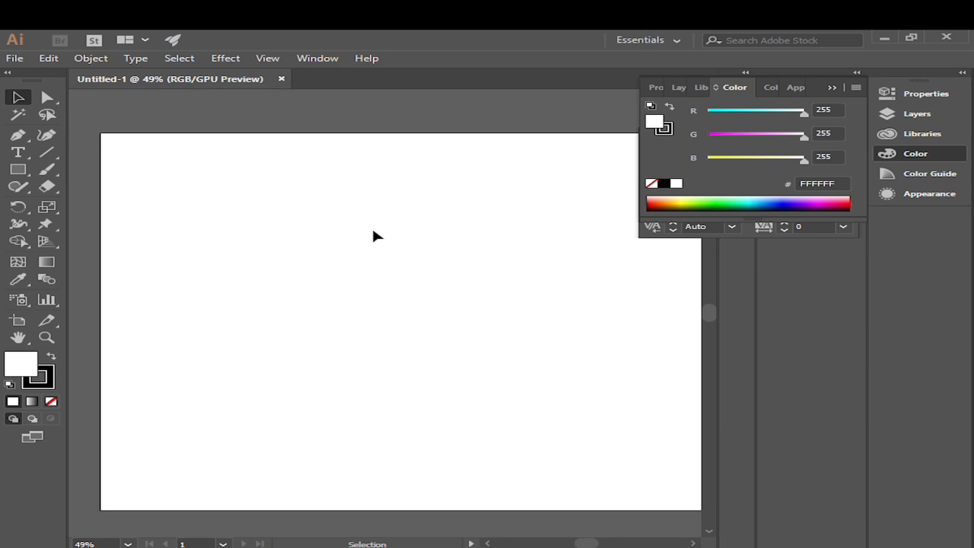
Draw a hexagon with the Polygon tool and swap its fill and stroke so it is filled black
{"action": "key", "text": "ctrl+1"}
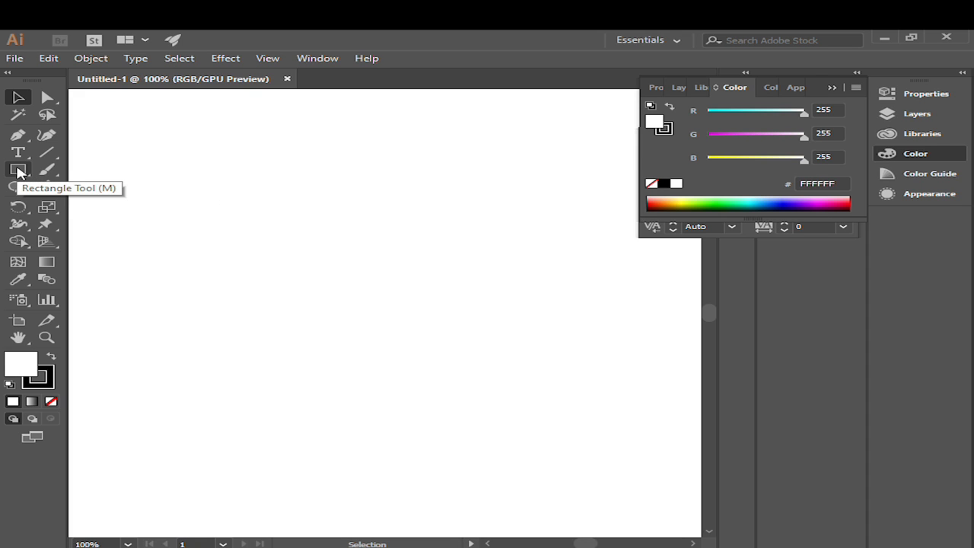
{"action": "left_click", "coordinate": [19, 174]}
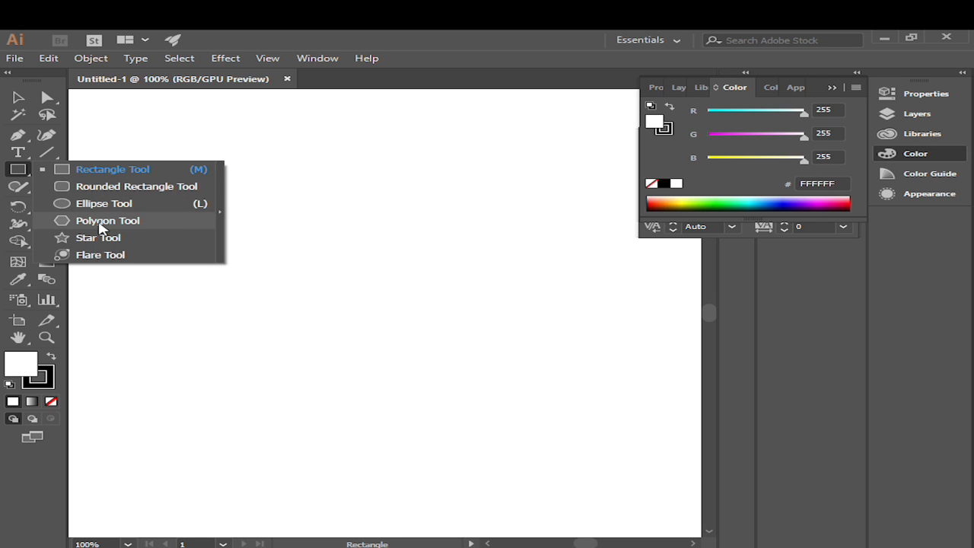
{"action": "left_click", "coordinate": [103, 221]}
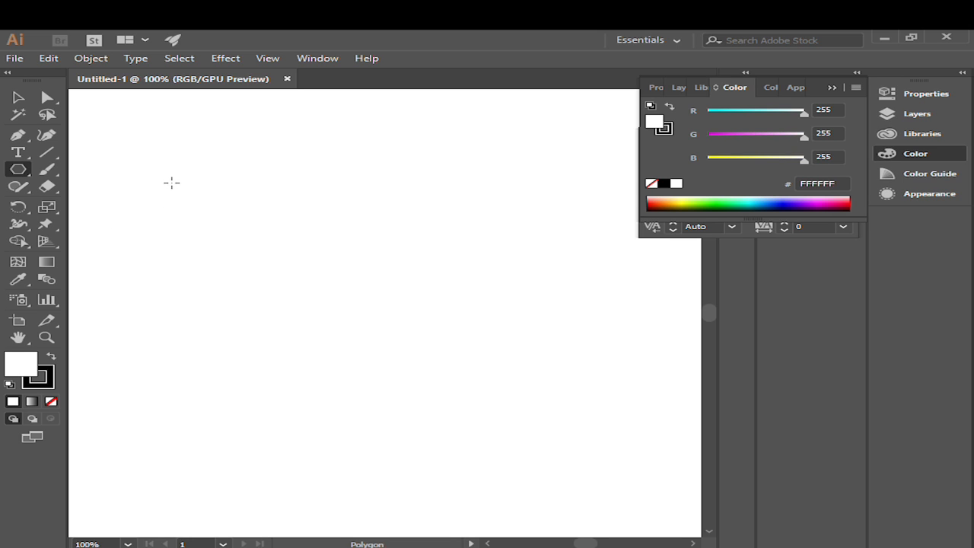
{"action": "left_click_drag", "start_coordinate": [173, 174], "coordinate": [213, 220]}
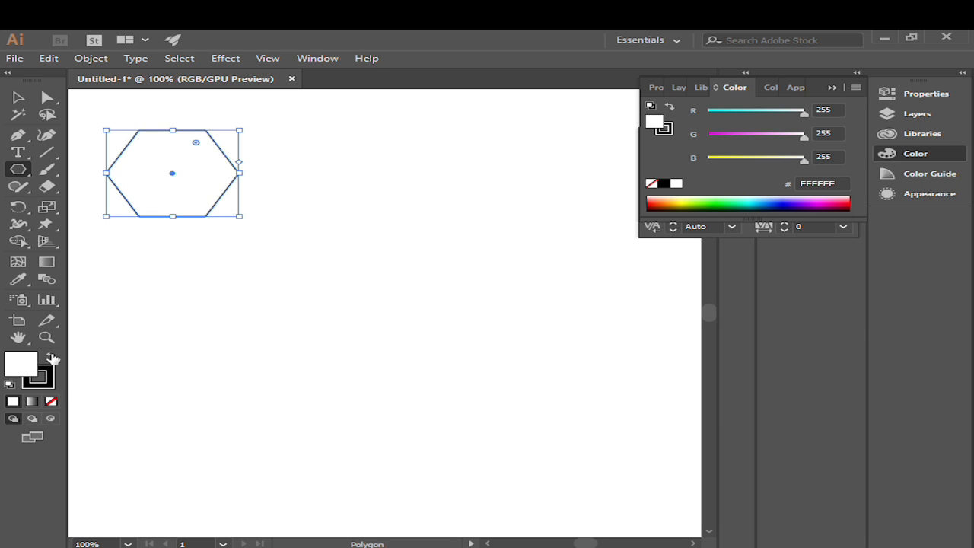
{"action": "left_click", "coordinate": [51, 355]}
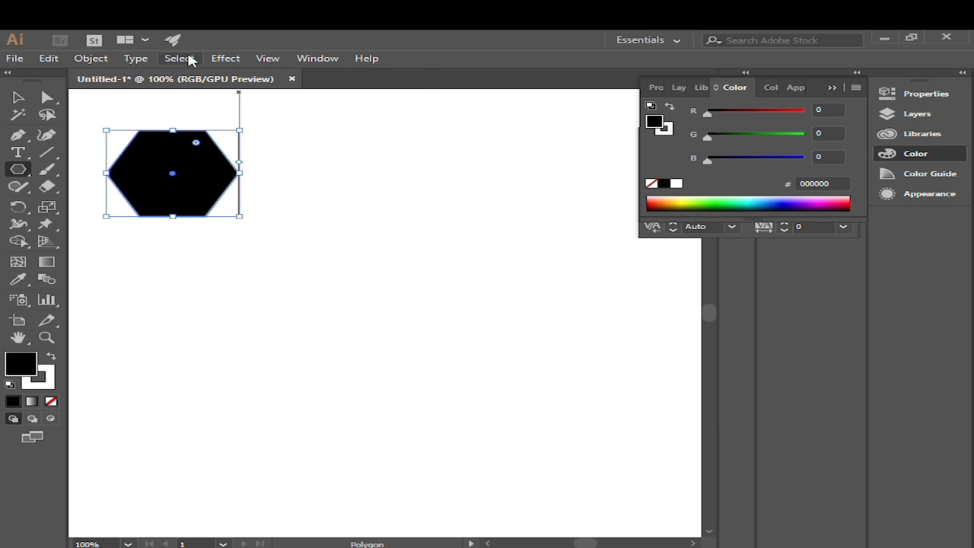
Add a Zig Zag effect to the black hexagon with preview on and set the ridges per segment to 1
{"action": "left_click", "coordinate": [223, 60]}
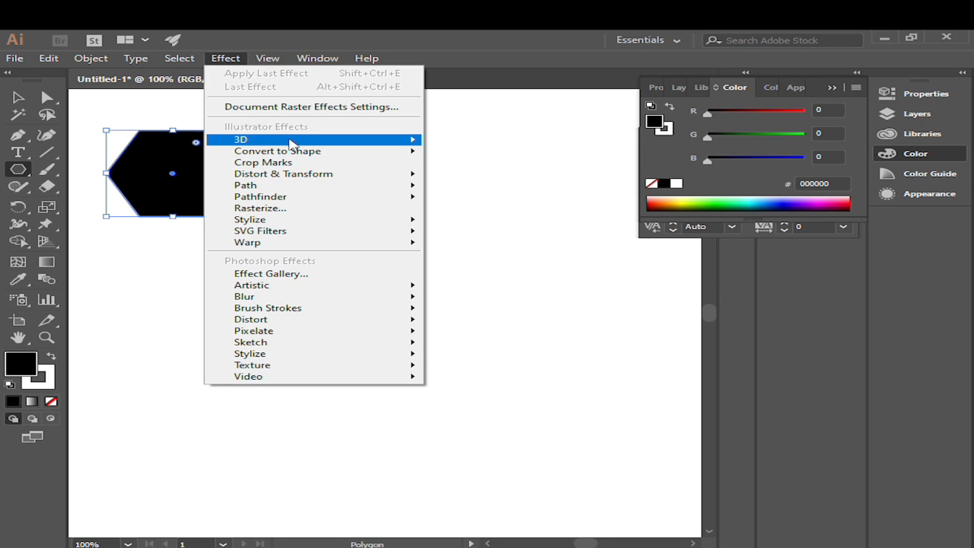
{"action": "mouse_move", "coordinate": [299, 157]}
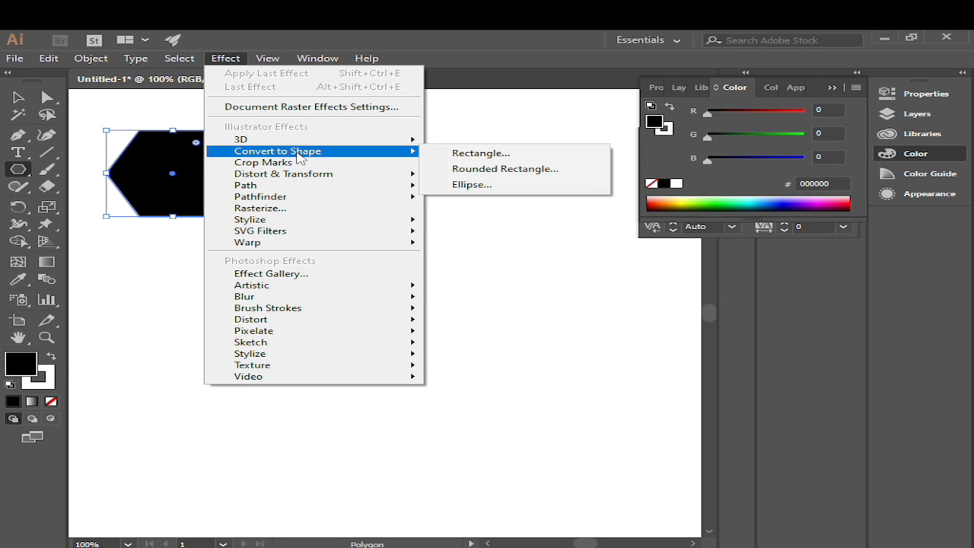
{"action": "mouse_move", "coordinate": [309, 175]}
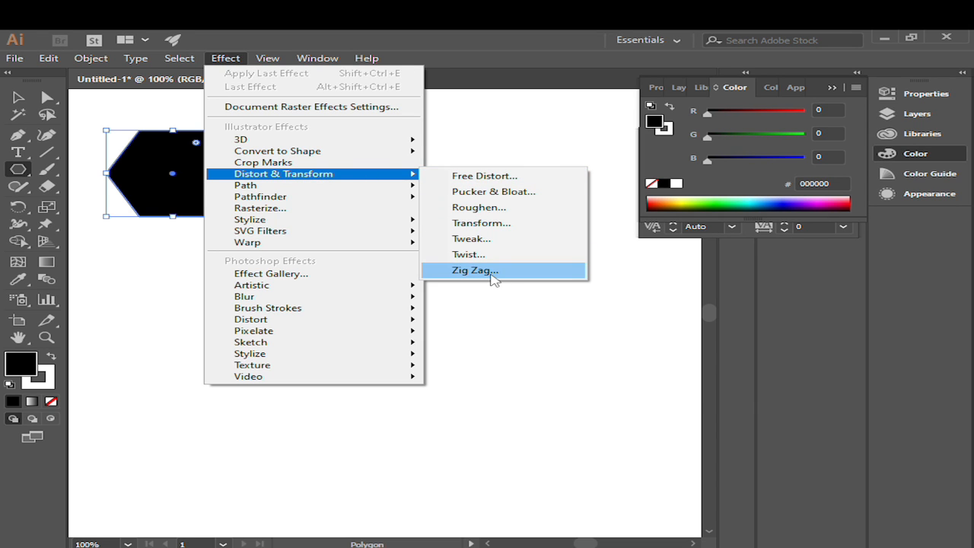
{"action": "left_click", "coordinate": [475, 271]}
{"action": "left_click", "coordinate": [502, 361]}
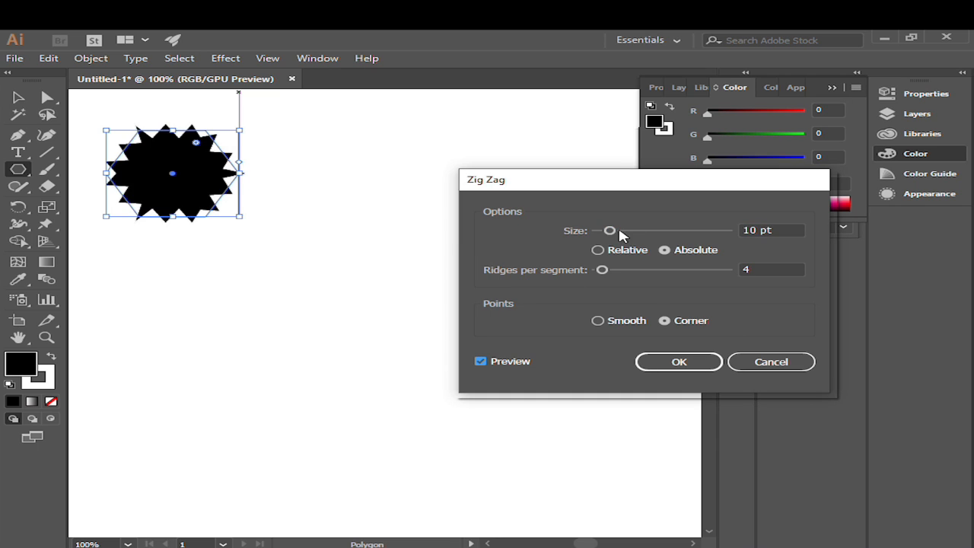
{"action": "left_click_drag", "start_coordinate": [610, 230], "coordinate": [578, 235]}
{"action": "left_click", "coordinate": [770, 226]}
{"action": "left_click", "coordinate": [772, 268]}
{"action": "scroll", "coordinate": [773, 268], "scroll_direction": "up", "scroll_amount": 4}
{"action": "left_click", "coordinate": [772, 228]}
{"action": "scroll", "coordinate": [772, 227], "scroll_direction": "up", "scroll_amount": 9}
{"action": "left_click", "coordinate": [757, 268]}
{"action": "scroll", "coordinate": [757, 268], "scroll_direction": "down", "scroll_amount": 7}
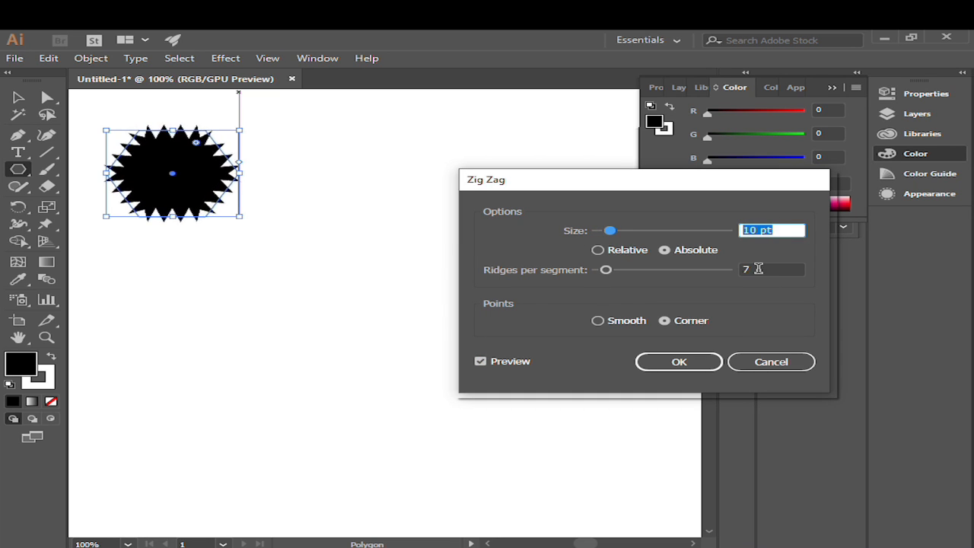
Increase the Zig Zag size, switch the points to Smooth and apply the effect to form a rounded six-armed star
{"action": "left_click", "coordinate": [796, 229]}
{"action": "scroll", "coordinate": [796, 228], "scroll_direction": "up", "scroll_amount": 15}
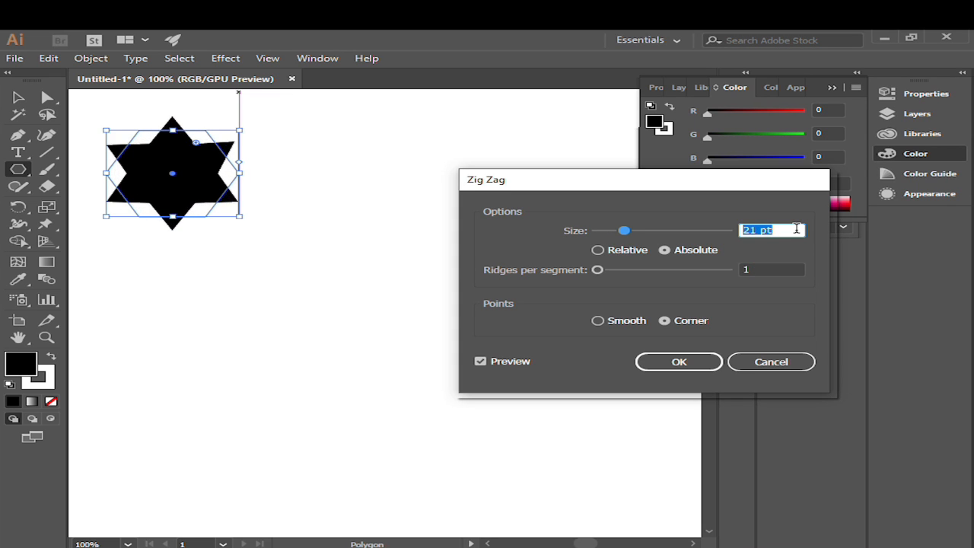
{"action": "left_click", "coordinate": [599, 320]}
{"action": "scroll", "coordinate": [787, 229], "scroll_direction": "down", "scroll_amount": 5}
{"action": "left_click", "coordinate": [694, 364]}
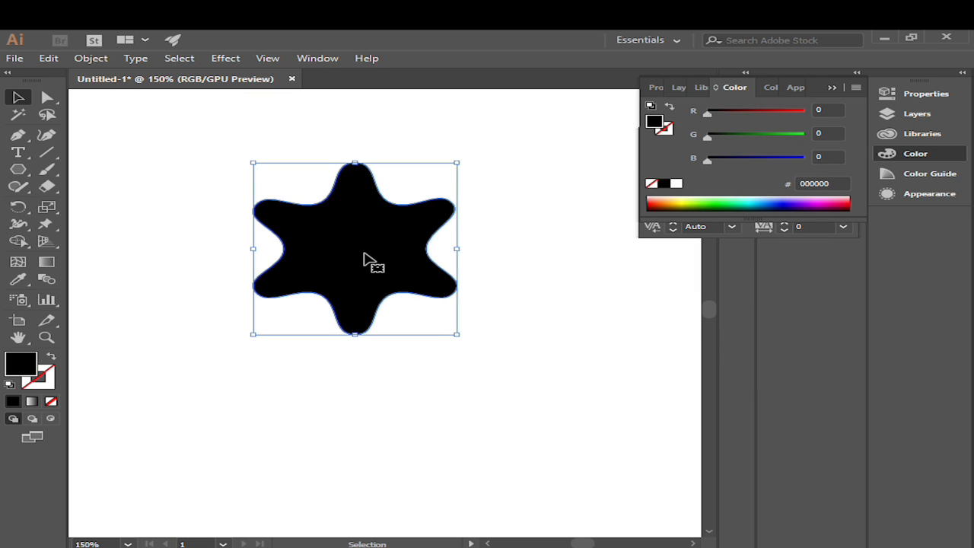
Copy the star, paste it in front and scale the copy down around its centre to a tiny star
{"action": "left_click", "coordinate": [86, 61]}
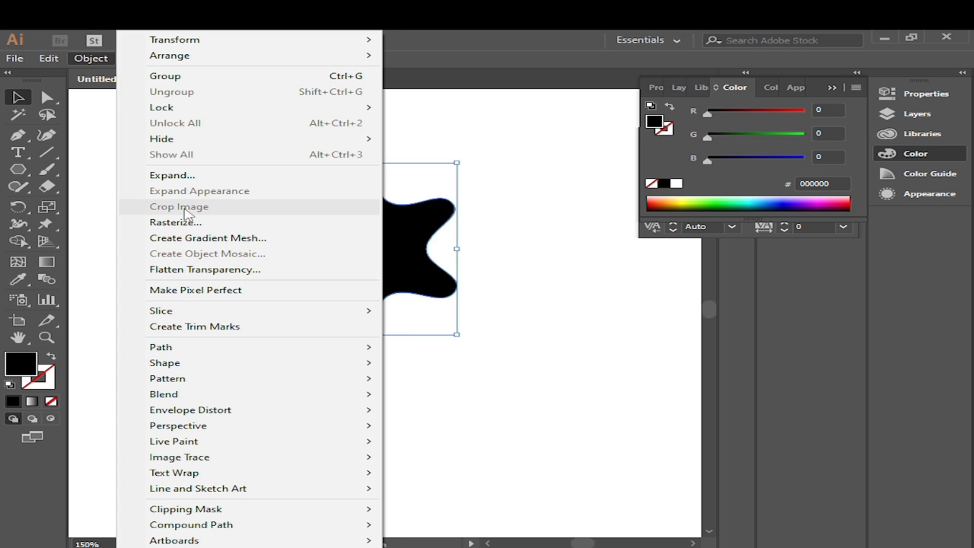
{"action": "mouse_move", "coordinate": [49, 58]}
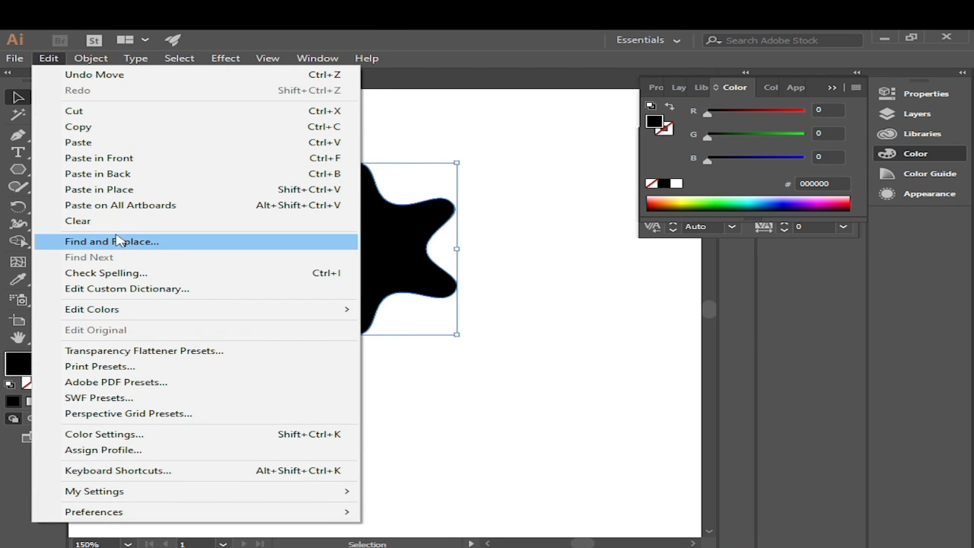
{"action": "left_click", "coordinate": [86, 131]}
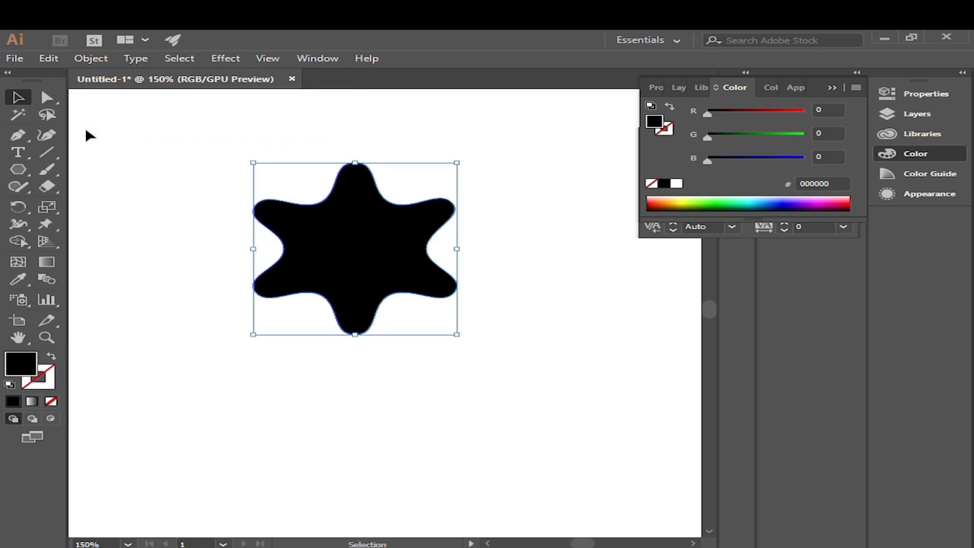
{"action": "left_click", "coordinate": [50, 59]}
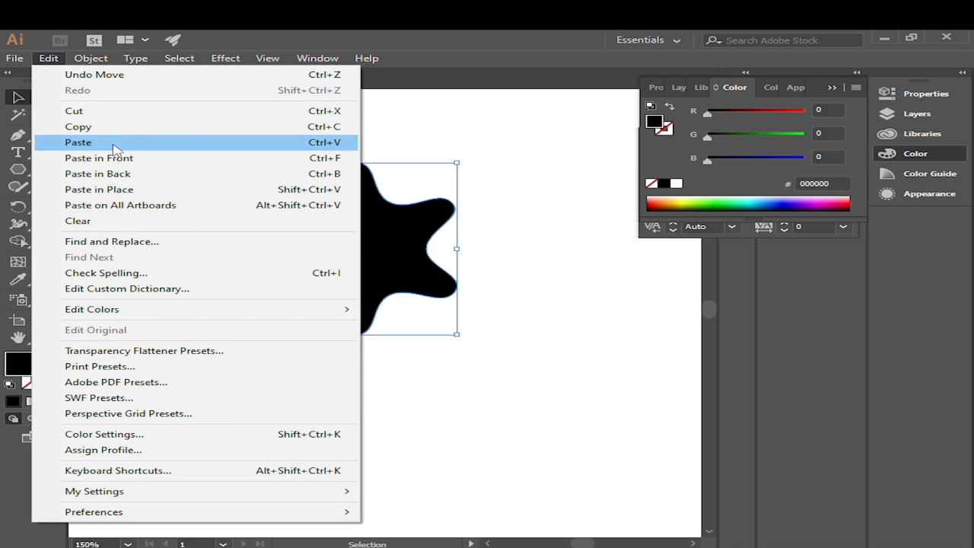
{"action": "left_click", "coordinate": [115, 158]}
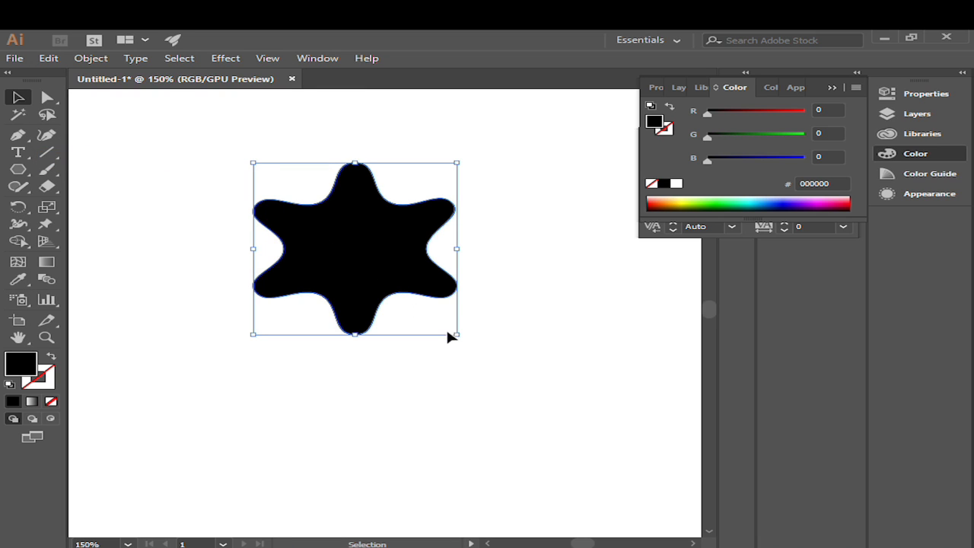
{"action": "left_click_drag", "start_coordinate": [460, 333], "coordinate": [378, 257]}
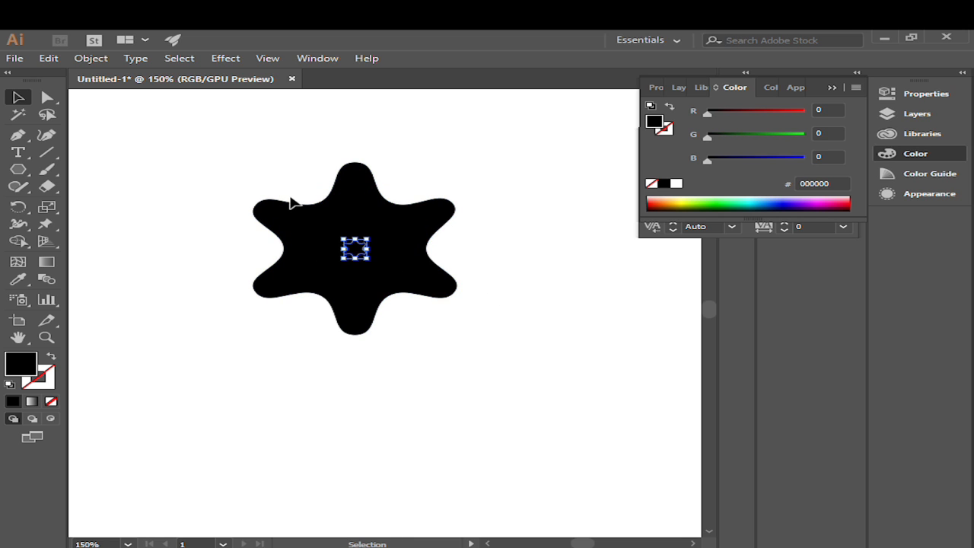
Select the large and the small star together and make a blend between them
{"action": "left_click_drag", "start_coordinate": [241, 160], "coordinate": [365, 274]}
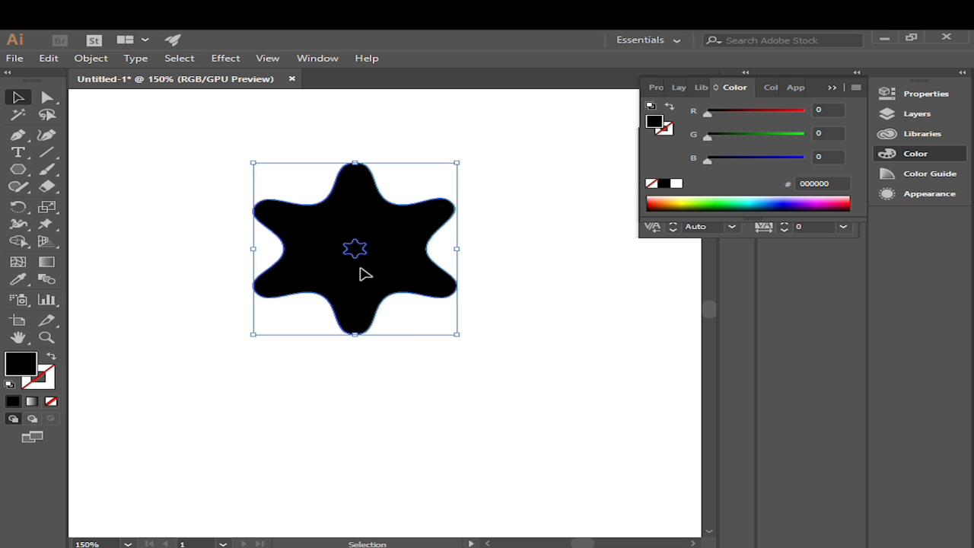
{"action": "left_click", "coordinate": [90, 58]}
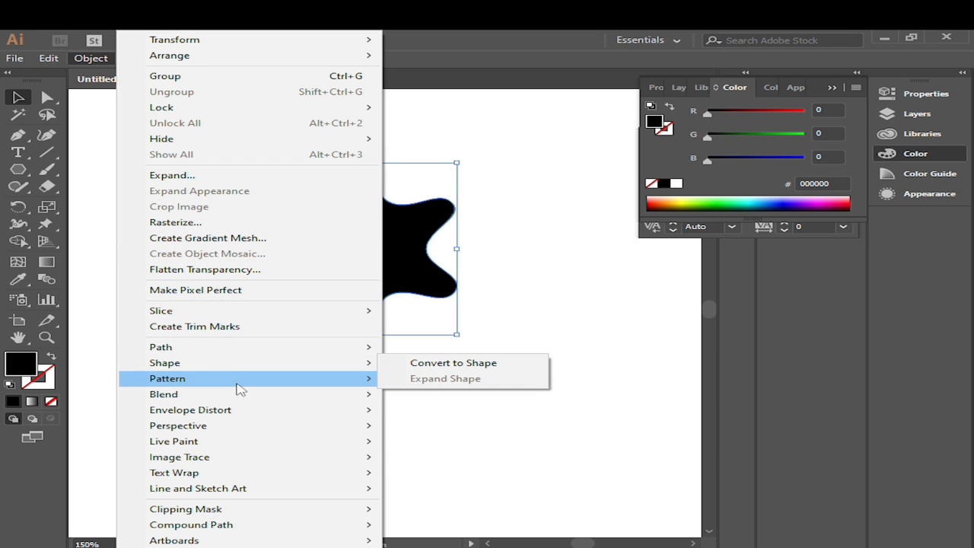
{"action": "mouse_move", "coordinate": [258, 401]}
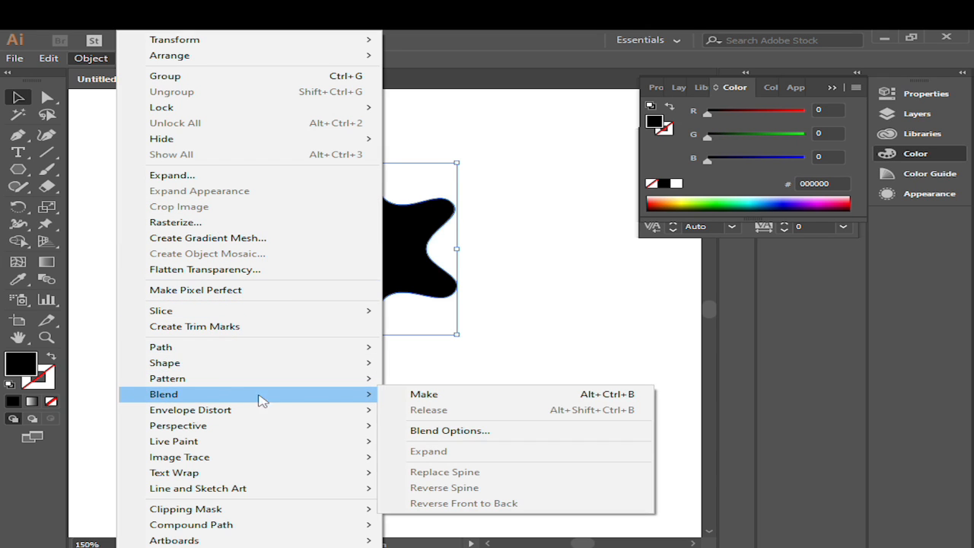
{"action": "left_click", "coordinate": [399, 401]}
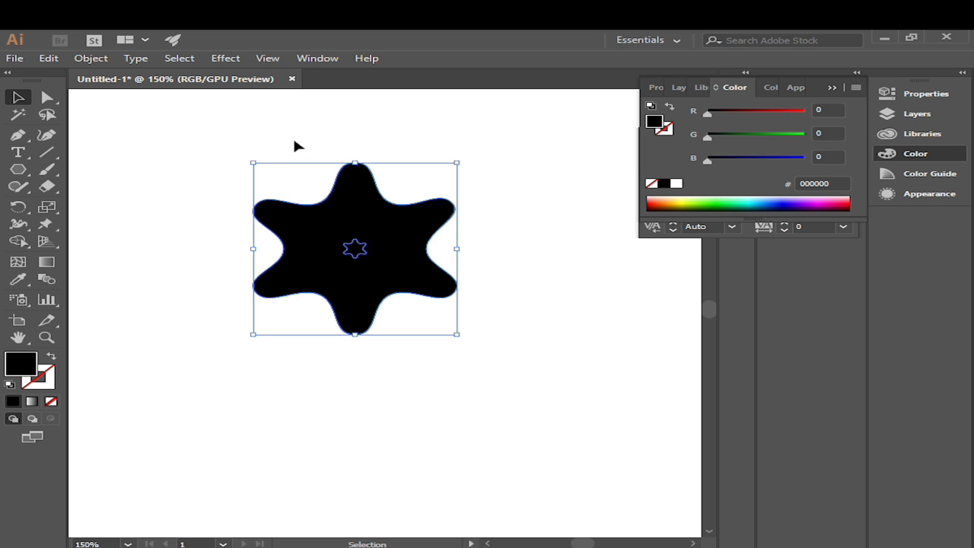
Apply the Pathfinder Exclude effect to the blended stars
{"action": "left_click", "coordinate": [232, 60]}
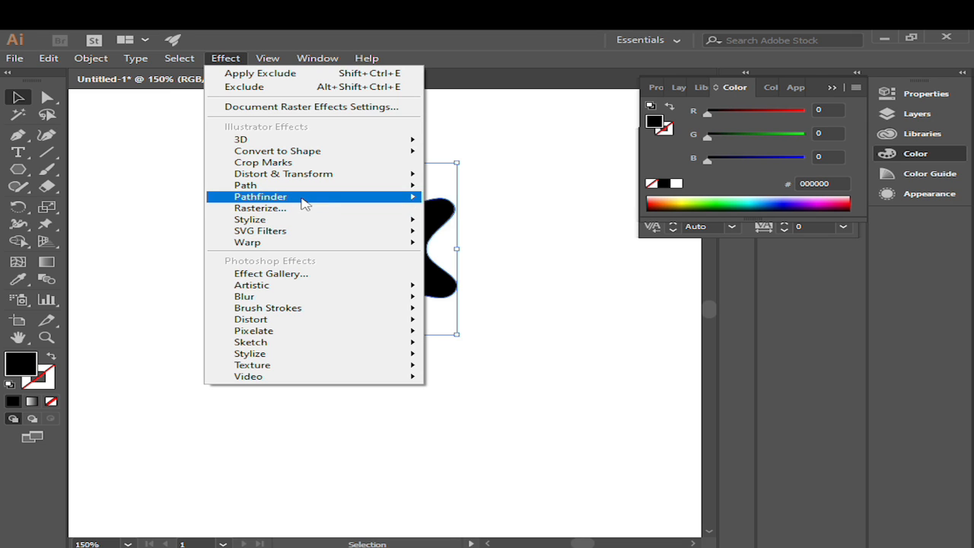
{"action": "mouse_move", "coordinate": [321, 198]}
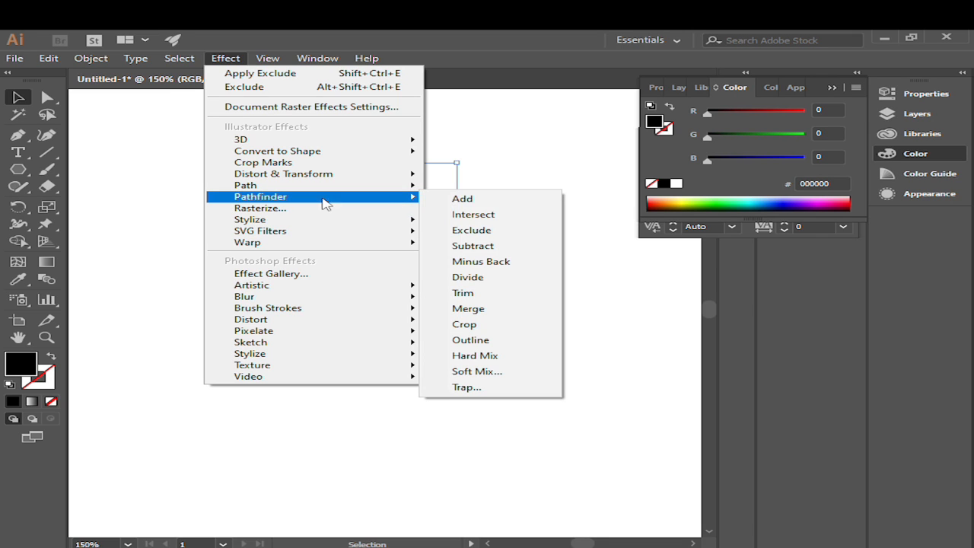
{"action": "left_click", "coordinate": [525, 232]}
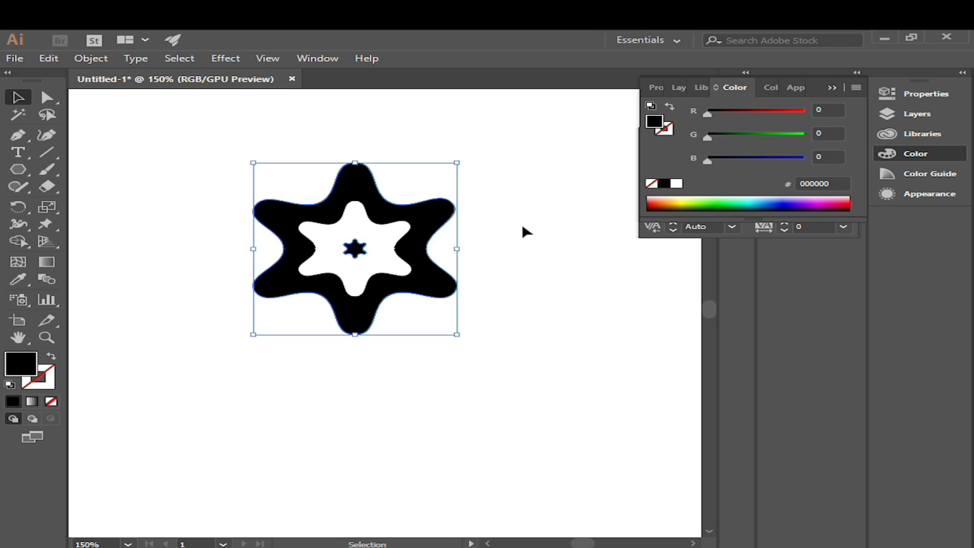
Set the blend spacing to Specified Steps and raise the step count past 19 for dense black-and-white stripes
{"action": "double_click", "coordinate": [46, 280]}
{"action": "left_click", "coordinate": [542, 322]}
{"action": "left_click", "coordinate": [643, 255]}
{"action": "left_click", "coordinate": [635, 284]}
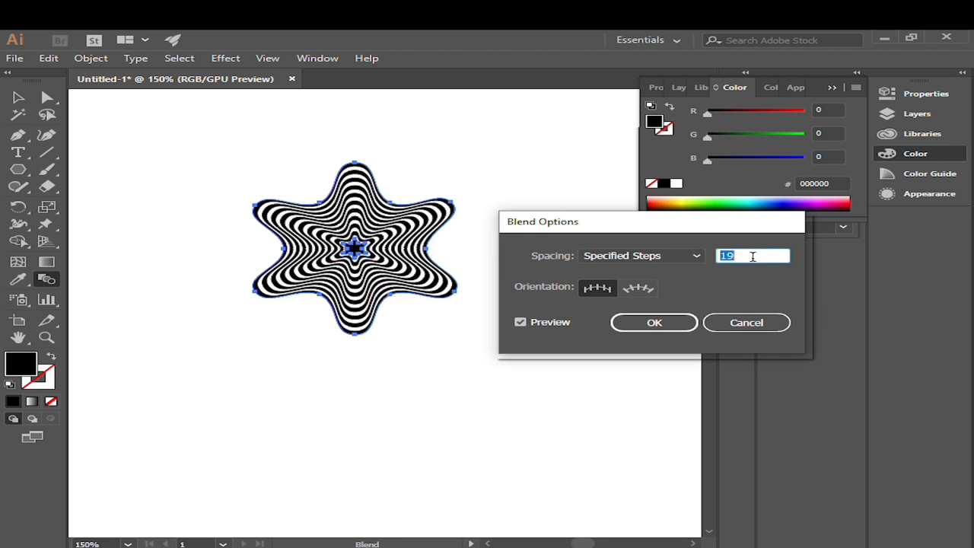
{"action": "scroll", "coordinate": [753, 256], "scroll_direction": "up", "scroll_amount": 8}
{"action": "left_click", "coordinate": [666, 328]}
{"action": "key", "text": "v"}
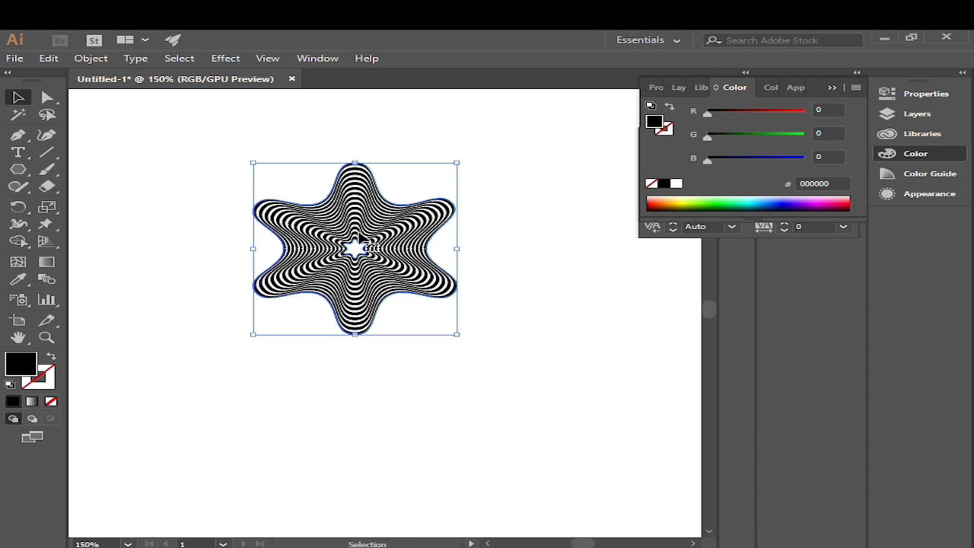
Isolate the blend and apply a Transform effect to the small central star, rotating it until its arms sit midway between their original directions
{"action": "scroll", "coordinate": [358, 232], "scroll_direction": "up", "scroll_amount": 5}
{"action": "double_click", "coordinate": [363, 283]}
{"action": "left_click", "coordinate": [363, 287]}
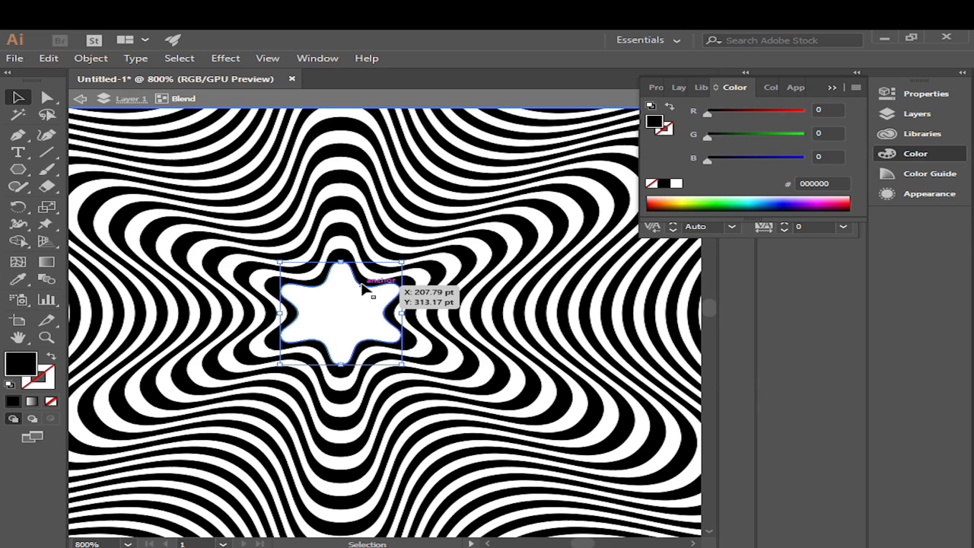
{"action": "left_click", "coordinate": [226, 61]}
{"action": "mouse_move", "coordinate": [296, 179]}
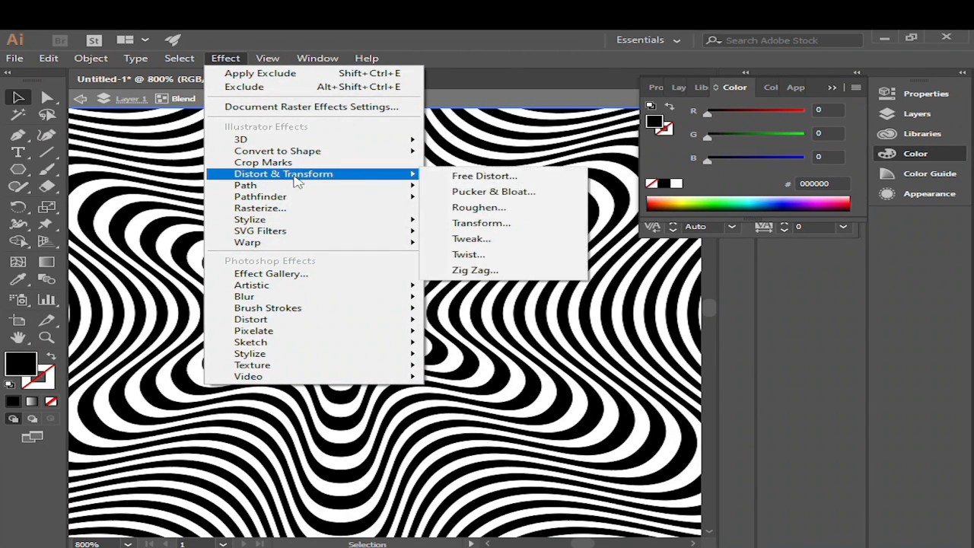
{"action": "left_click", "coordinate": [503, 223]}
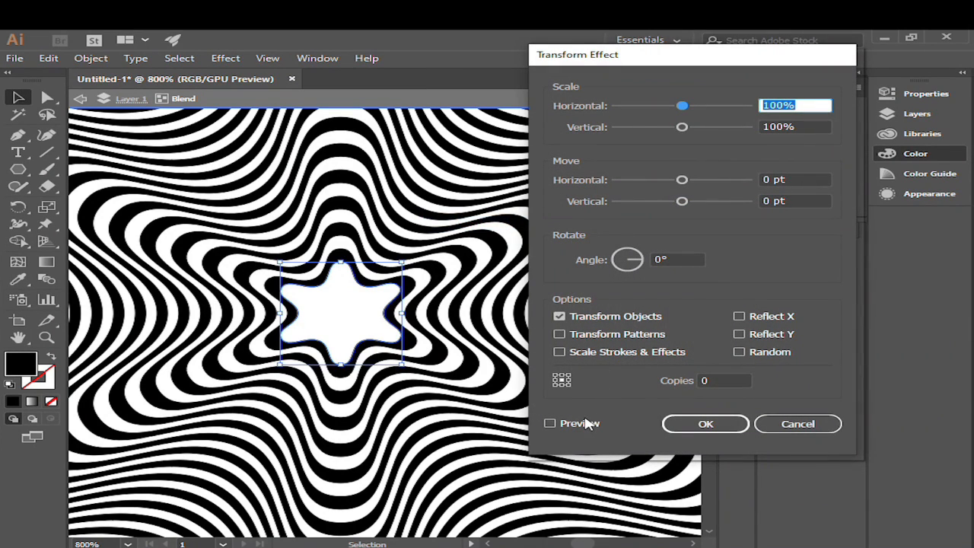
{"action": "left_click", "coordinate": [577, 424]}
{"action": "left_click", "coordinate": [674, 260]}
{"action": "type", "text": "12"}
{"action": "scroll", "coordinate": [689, 260], "scroll_direction": "up", "scroll_amount": 18}
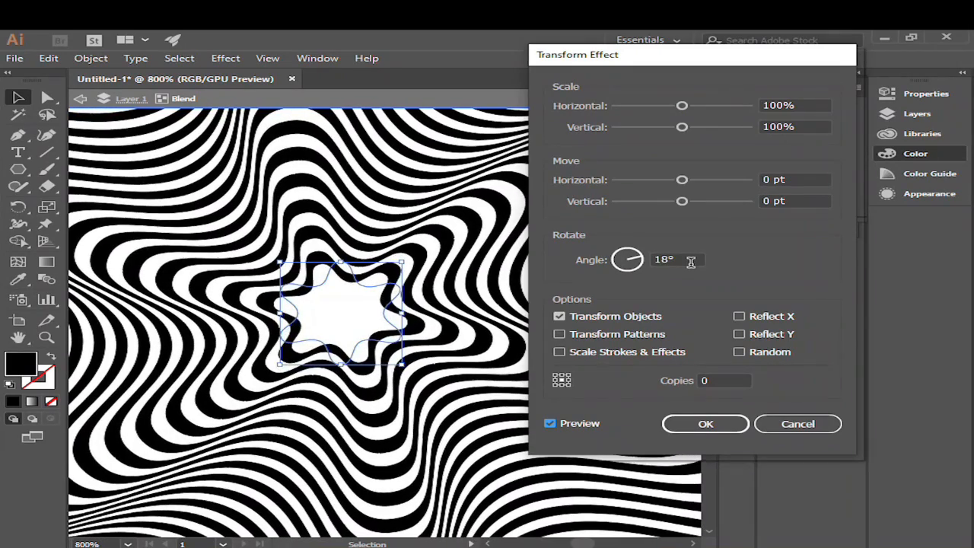
{"action": "left_click", "coordinate": [705, 424]}
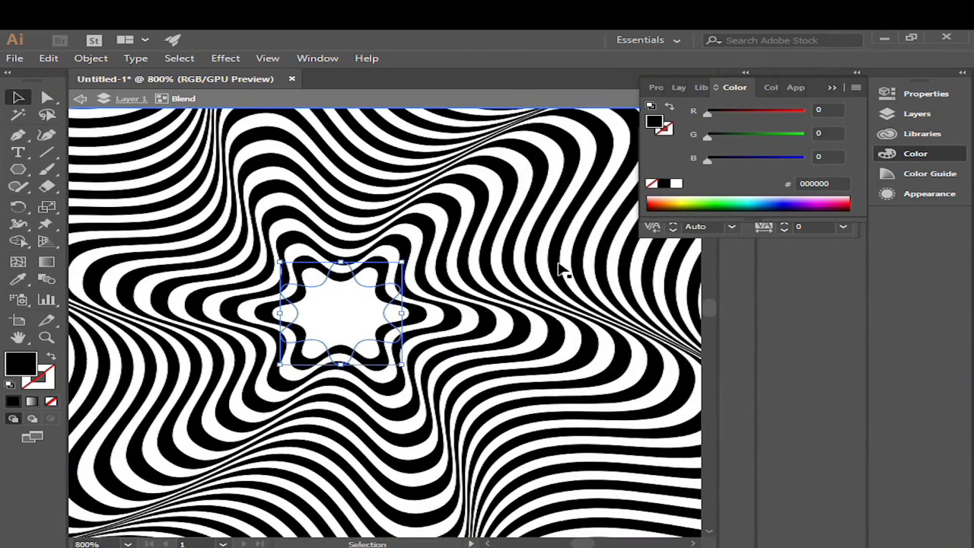
Leave the blend's isolation mode and select the whole striped star
{"action": "scroll", "coordinate": [559, 270], "scroll_direction": "down", "scroll_amount": 3}
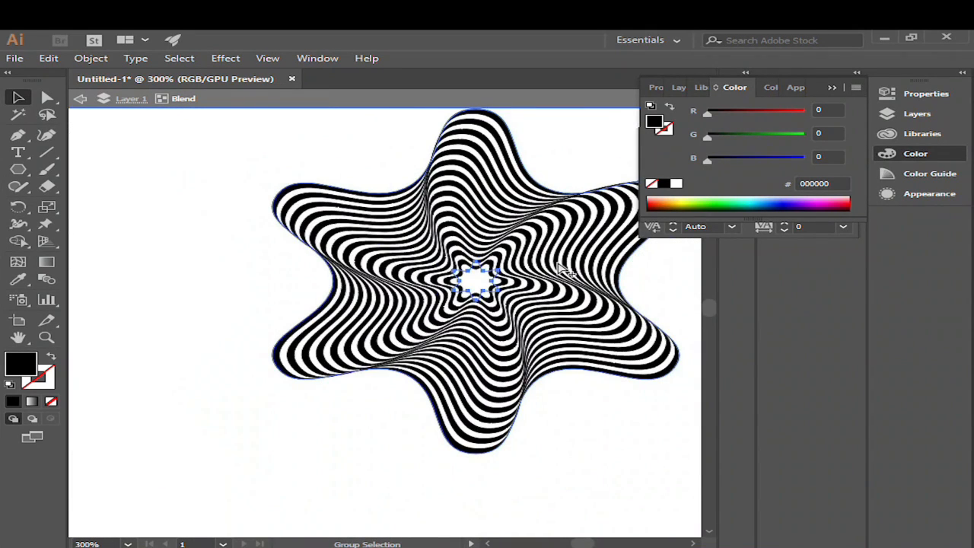
{"action": "scroll", "coordinate": [559, 270], "scroll_direction": "down", "scroll_amount": 1}
{"action": "double_click", "coordinate": [398, 145]}
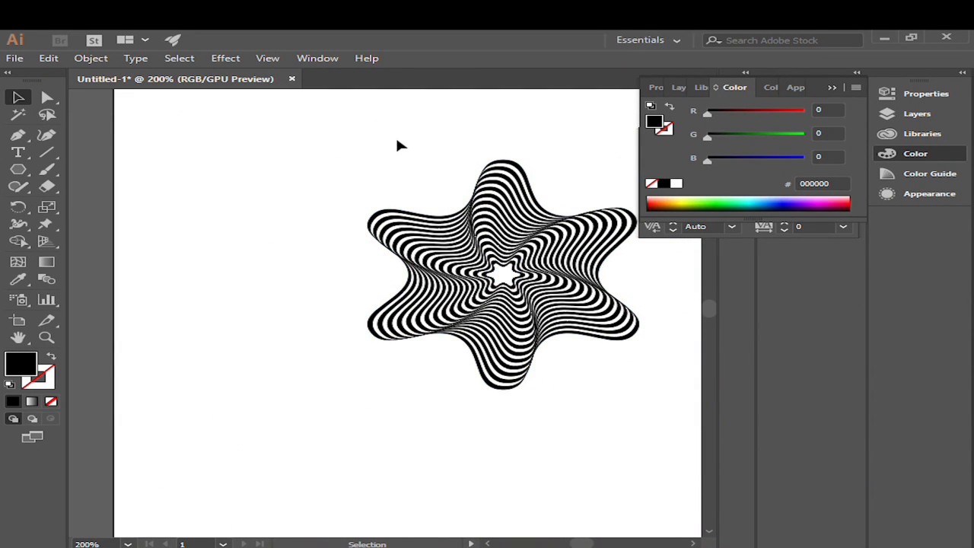
{"action": "left_click_drag", "start_coordinate": [418, 167], "coordinate": [290, 146]}
{"action": "left_click", "coordinate": [388, 217]}
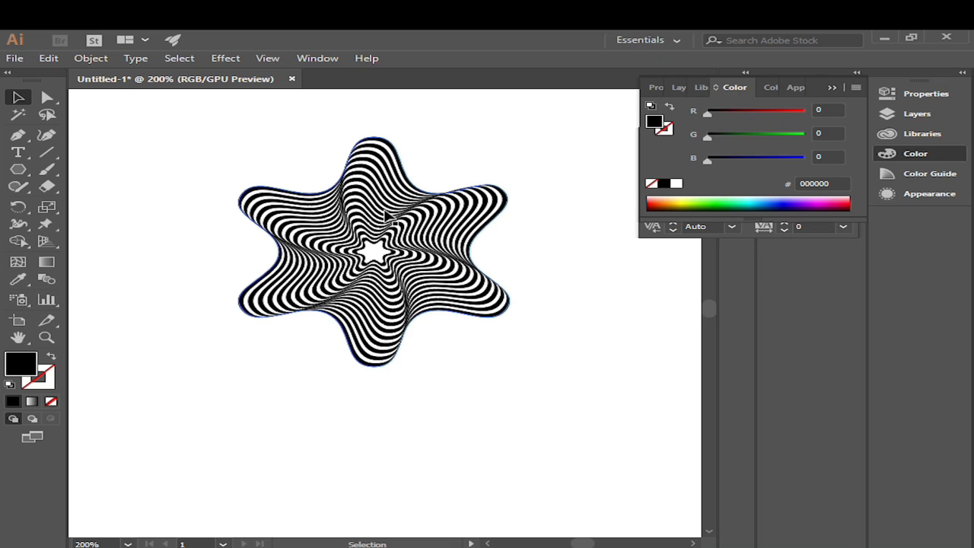
Scale the striped star up proportionally about its centre to roughly one and two-thirds its size
{"action": "scroll", "coordinate": [385, 217], "scroll_direction": "down", "scroll_amount": 1}
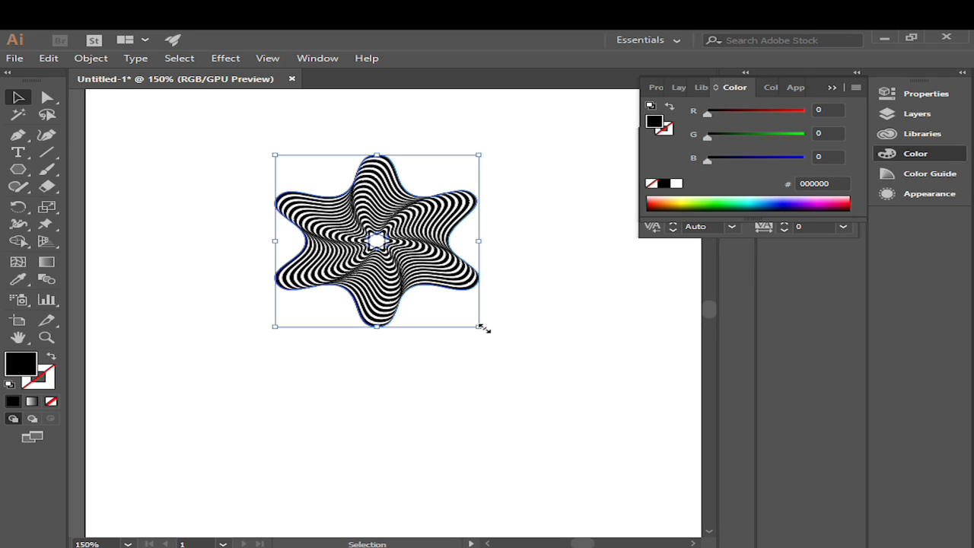
{"action": "key", "text": "shift"}
{"action": "left_click_drag", "start_coordinate": [485, 328], "coordinate": [551, 387]}
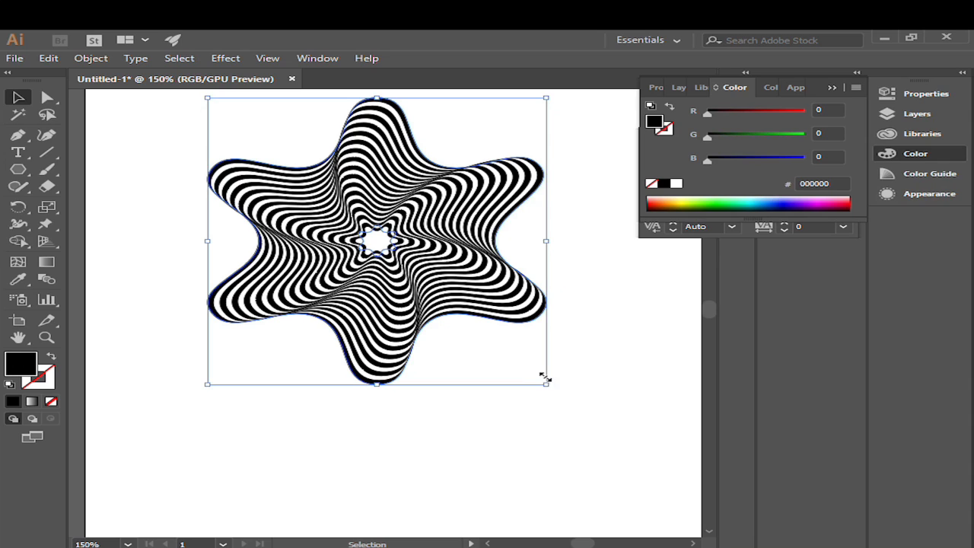
Add a single line of text with the person's name in capitals beside the star's upper arm
{"action": "left_click", "coordinate": [16, 153]}
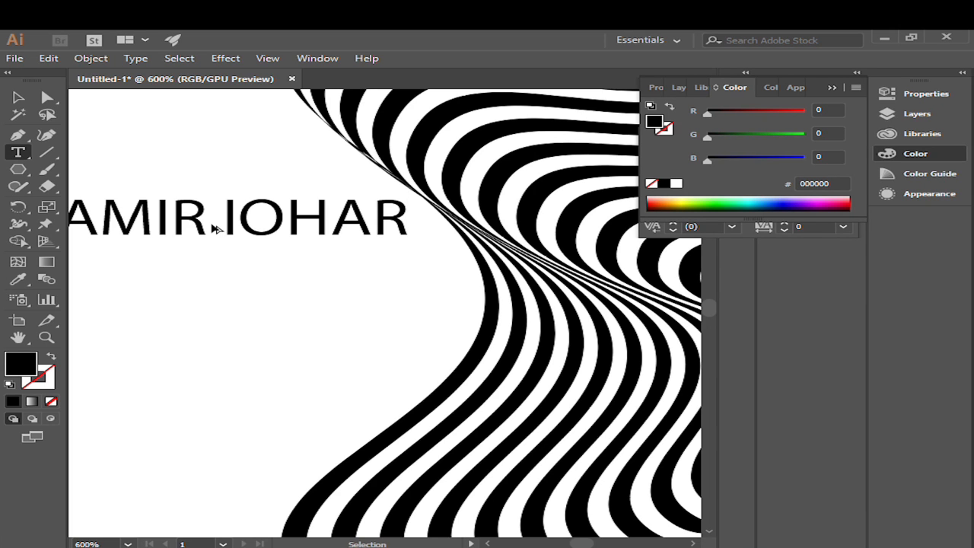
{"action": "scroll", "coordinate": [215, 229], "scroll_direction": "down", "scroll_amount": 3}
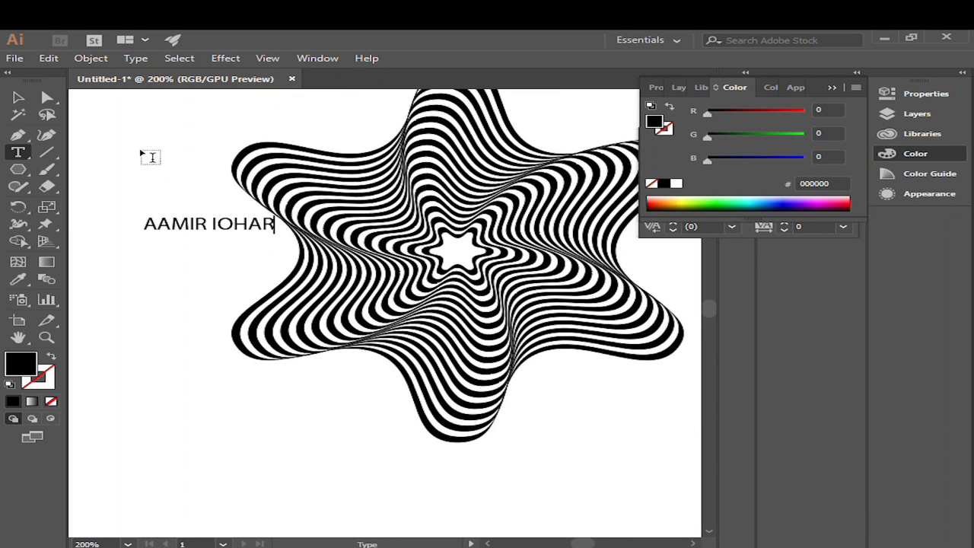
{"action": "key", "text": "ctrl+t"}
{"action": "key", "text": "Escape"}
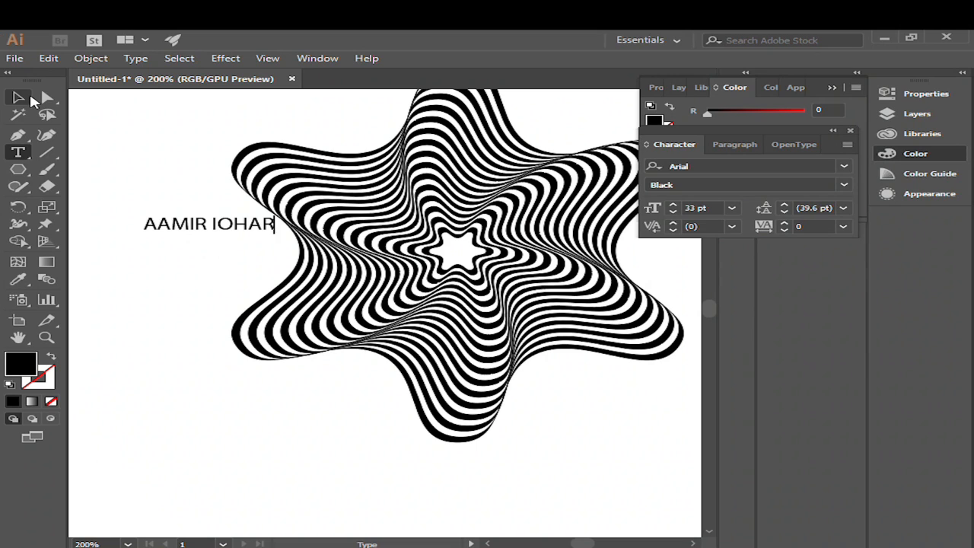
Set the name text's font to Arial in the Black style
{"action": "left_click", "coordinate": [844, 166]}
{"action": "scroll", "coordinate": [703, 239], "scroll_direction": "down", "scroll_amount": 3}
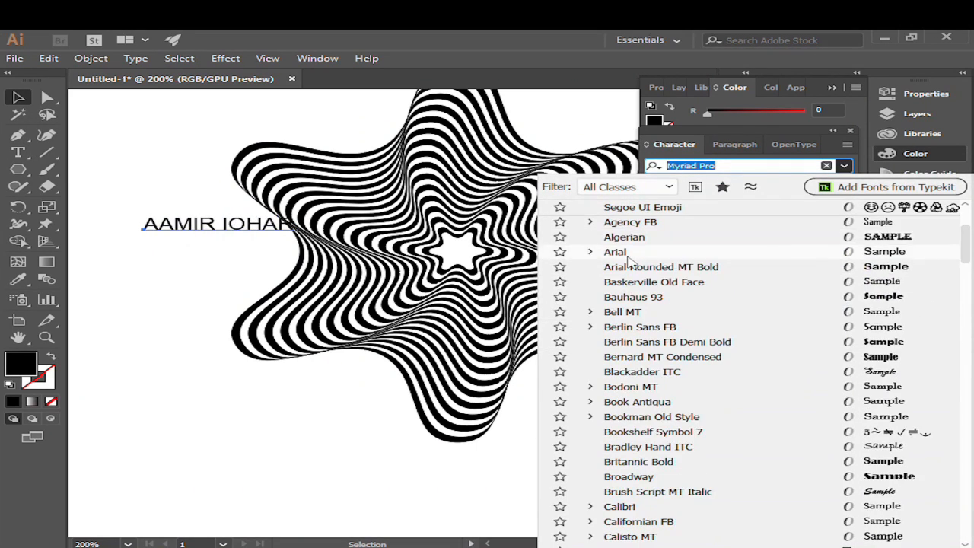
{"action": "left_click", "coordinate": [703, 239]}
{"action": "left_click", "coordinate": [845, 186]}
{"action": "left_click", "coordinate": [679, 325]}
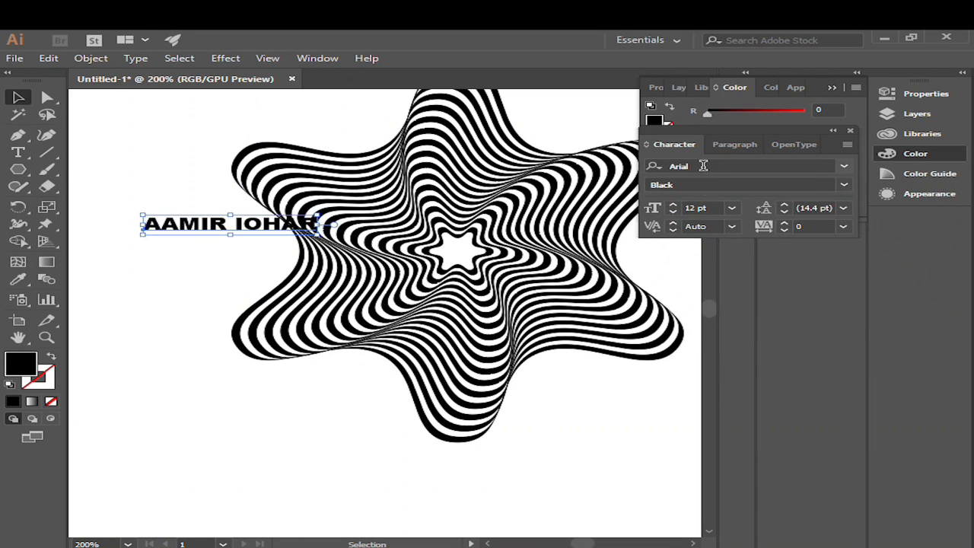
Enlarge the name text to 25 pt and place it across the upper half of the striped star
{"action": "scroll", "coordinate": [706, 208], "scroll_direction": "up", "scroll_amount": 7}
{"action": "scroll", "coordinate": [706, 208], "scroll_direction": "up", "scroll_amount": 1}
{"action": "left_click_drag", "start_coordinate": [376, 220], "coordinate": [560, 187]}
{"action": "scroll", "coordinate": [706, 208], "scroll_direction": "up", "scroll_amount": 3}
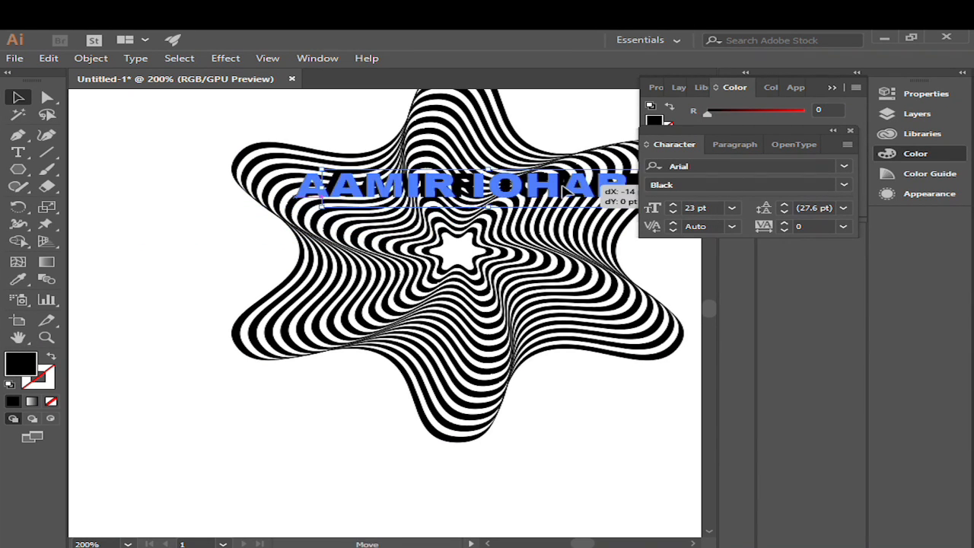
{"action": "scroll", "coordinate": [181, 108], "scroll_direction": "right", "scroll_amount": 3}
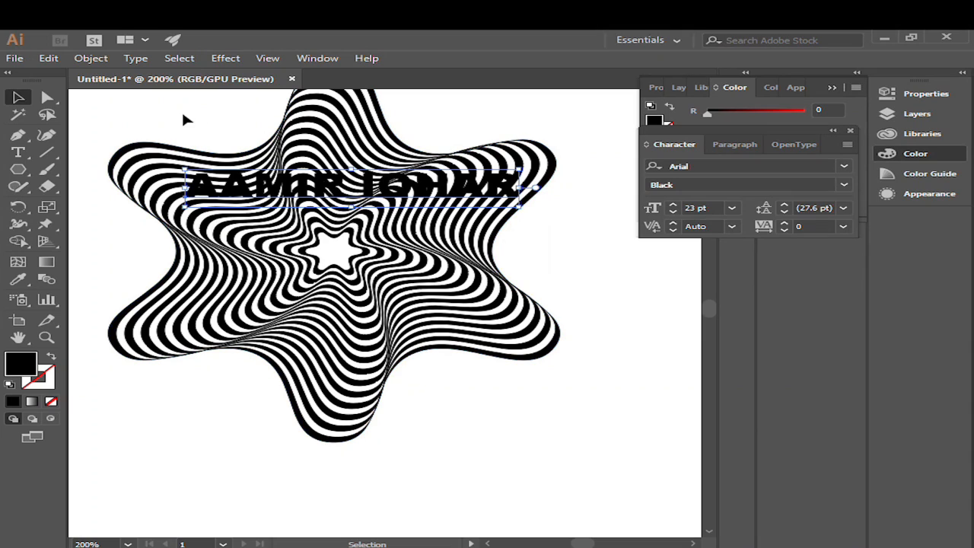
{"action": "scroll", "coordinate": [710, 207], "scroll_direction": "up", "scroll_amount": 1}
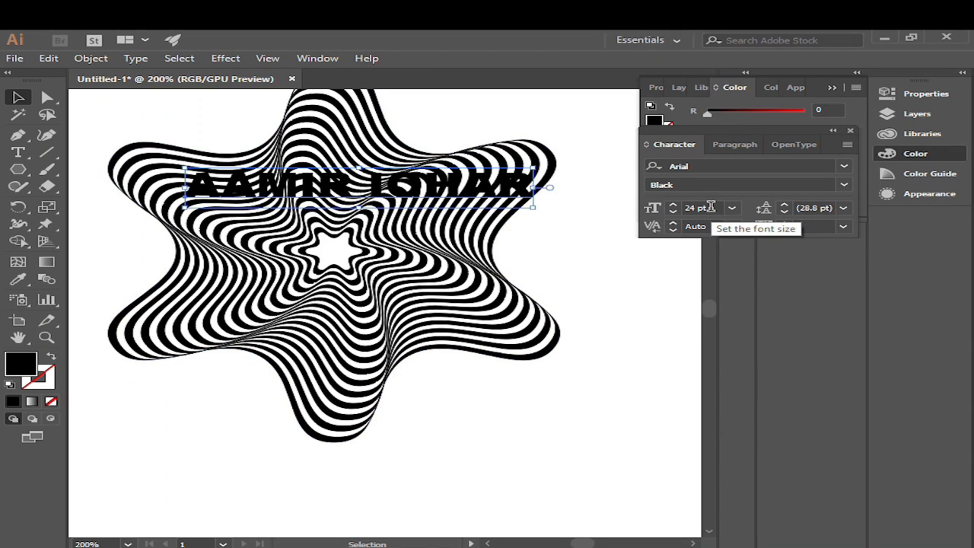
{"action": "scroll", "coordinate": [710, 207], "scroll_direction": "up", "scroll_amount": 1}
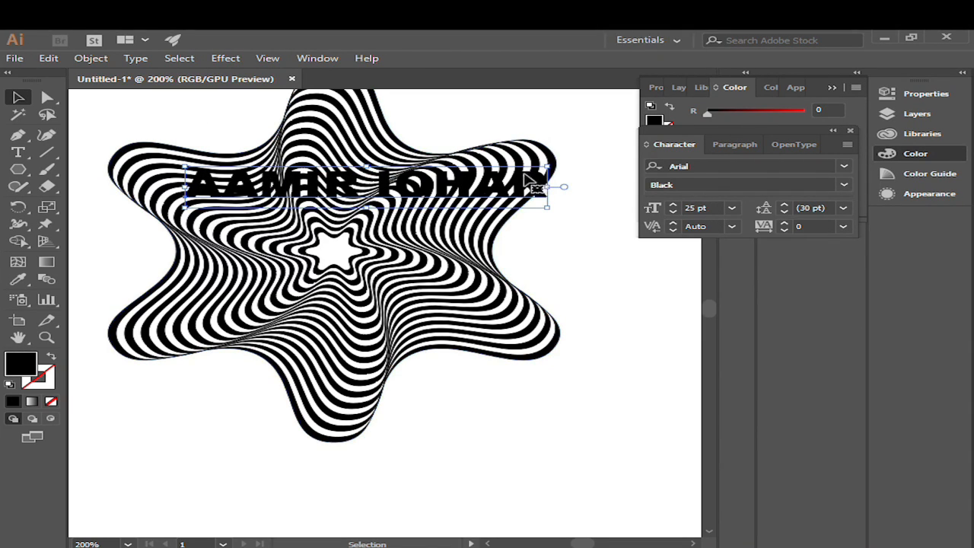
Nudge the name text sideways until it sits centred between the star's two upper side arms
{"action": "key", "text": "Left"}
{"action": "key", "text": "Left"}
{"action": "key", "text": "Left"}
{"action": "key", "text": "Left"}
{"action": "key", "text": "Left"}
{"action": "key", "text": "Left"}
{"action": "key", "text": "Left"}
{"action": "key", "text": "Left"}
{"action": "key", "text": "Left"}
{"action": "key", "text": "Left"}
{"action": "key", "text": "Left"}
{"action": "key", "text": "Left"}
{"action": "key", "text": "Left"}
{"action": "key", "text": "Left"}
{"action": "key", "text": "Left"}
{"action": "key", "text": "Left"}
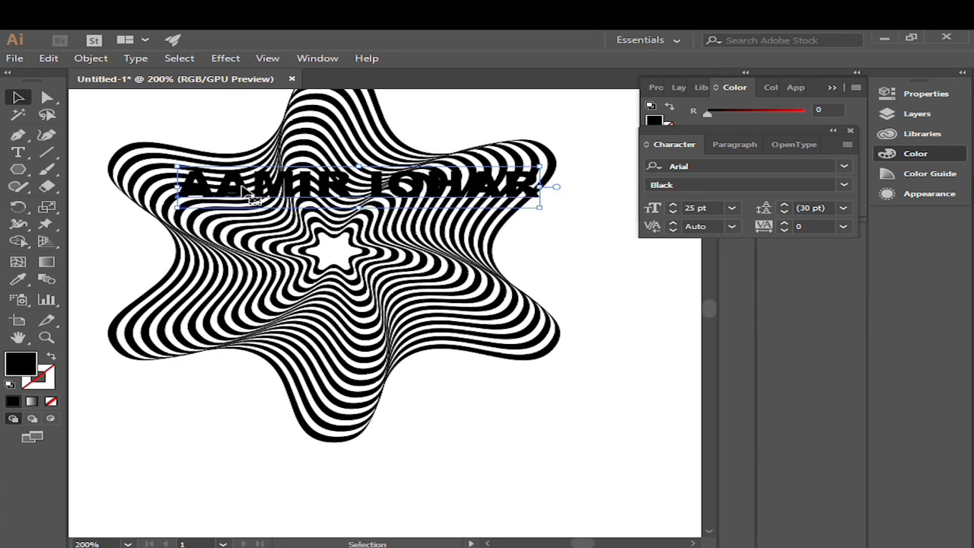
{"action": "key", "text": "Right"}
{"action": "key", "text": "Right"}
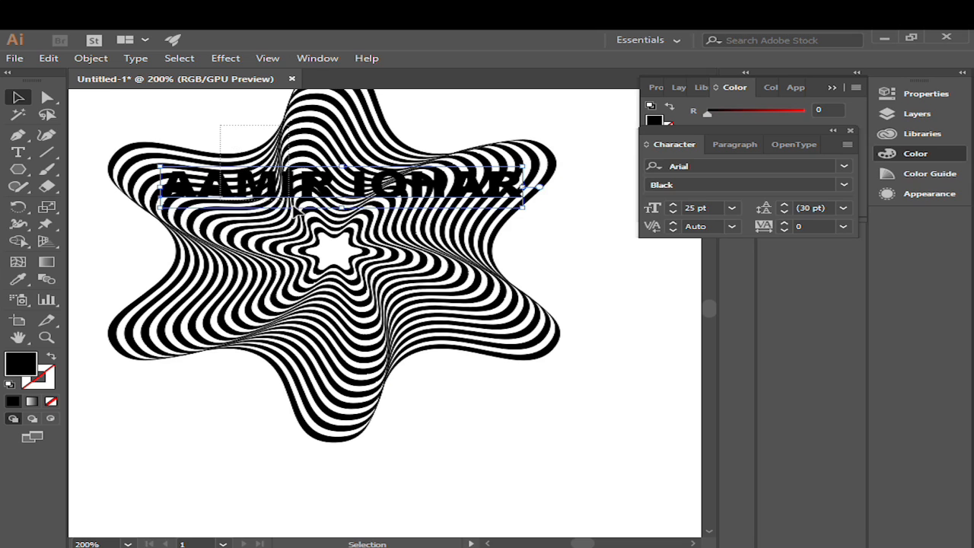
Make a clipping mask from the name text and striped star, and enlarge the clipped text to 33.8 pt across the artboard's middle
{"action": "left_click", "coordinate": [327, 247]}
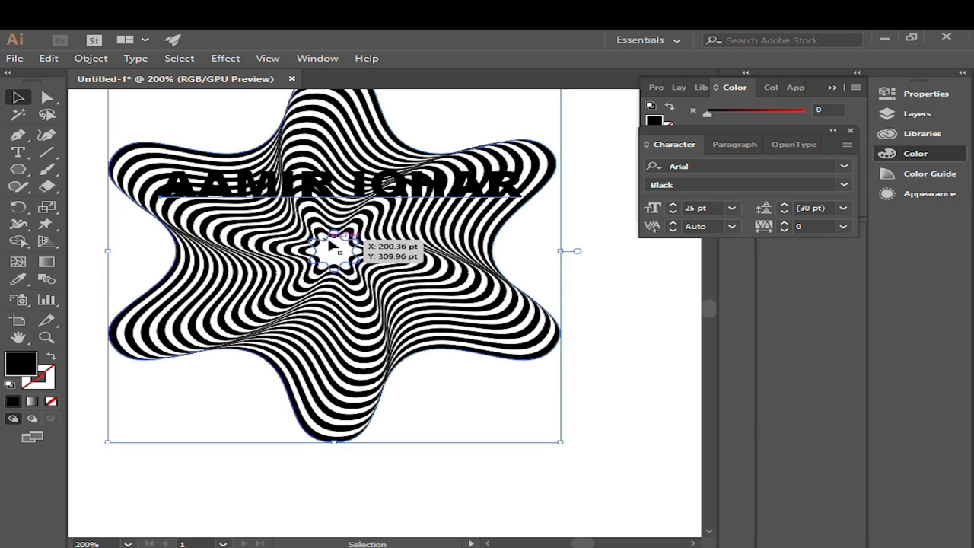
{"action": "right_click", "coordinate": [335, 194]}
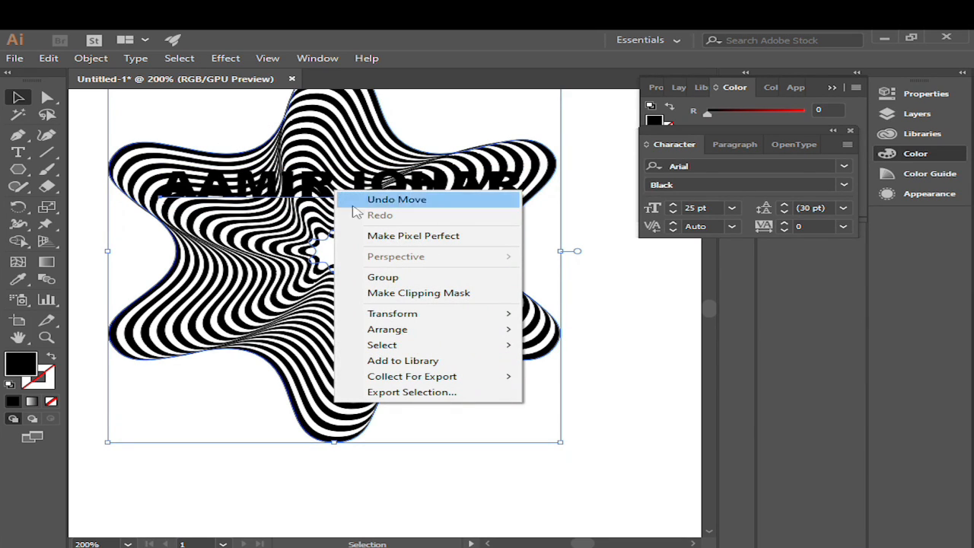
{"action": "left_click", "coordinate": [415, 295]}
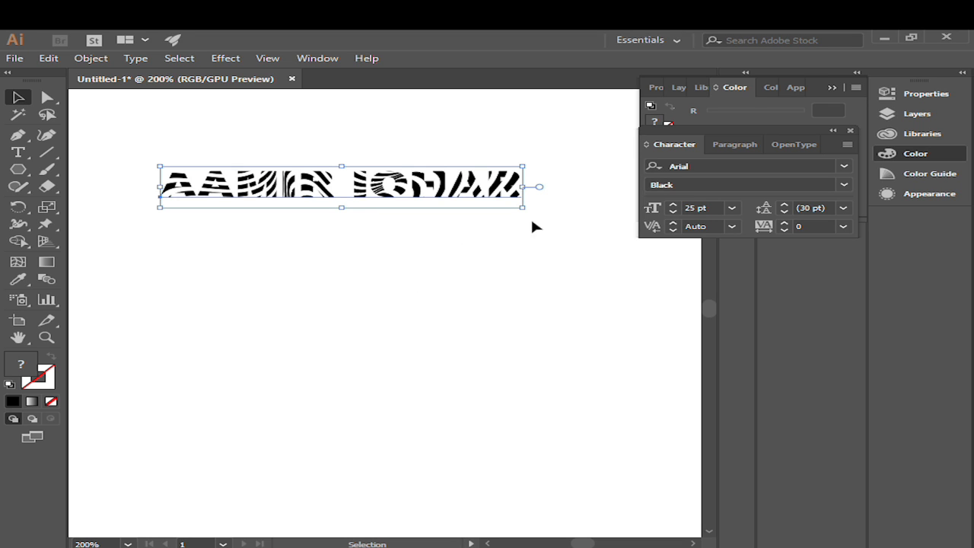
{"action": "left_click_drag", "start_coordinate": [522, 206], "coordinate": [637, 301]}
{"action": "left_click_drag", "start_coordinate": [464, 204], "coordinate": [470, 298]}
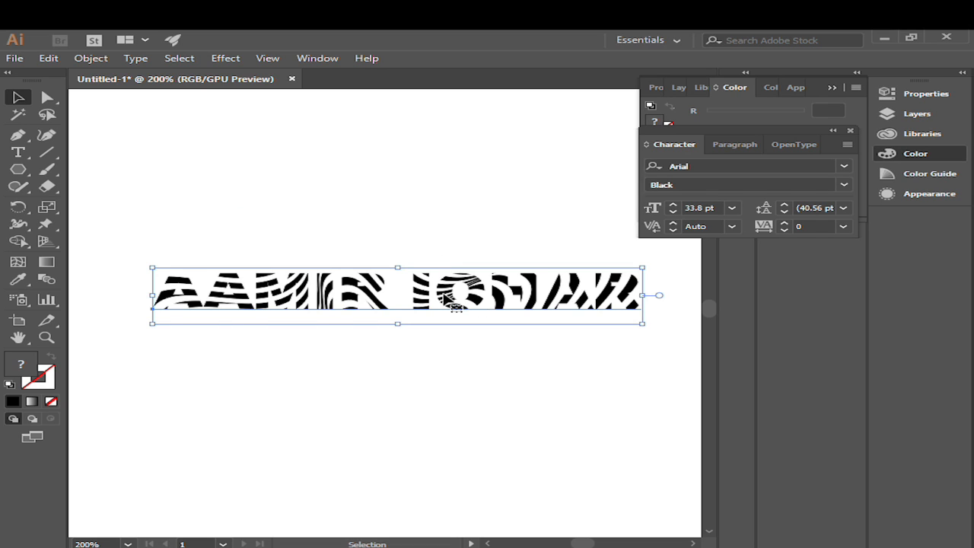
Release the clipping mask and raise the star's blend spacing to 42 specified steps
{"action": "right_click", "coordinate": [445, 297]}
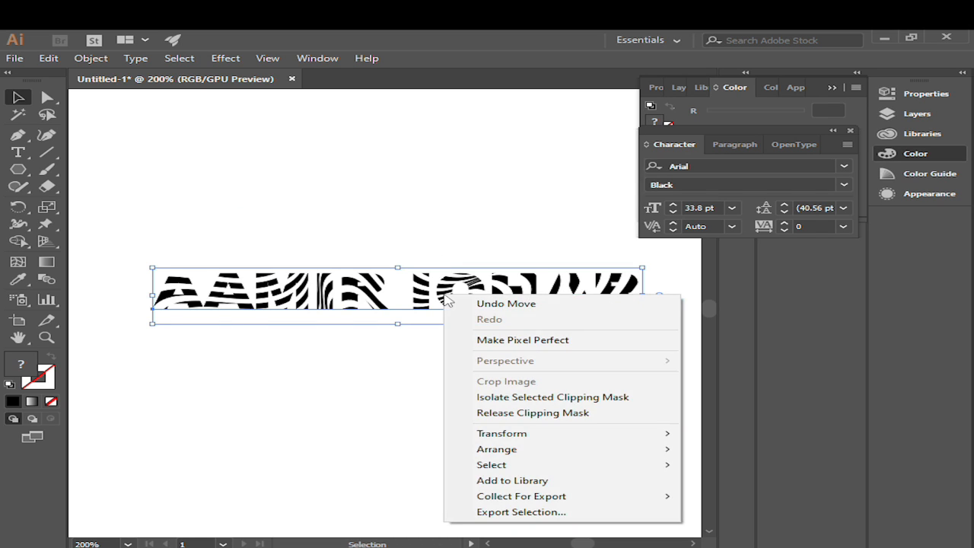
{"action": "left_click", "coordinate": [506, 415]}
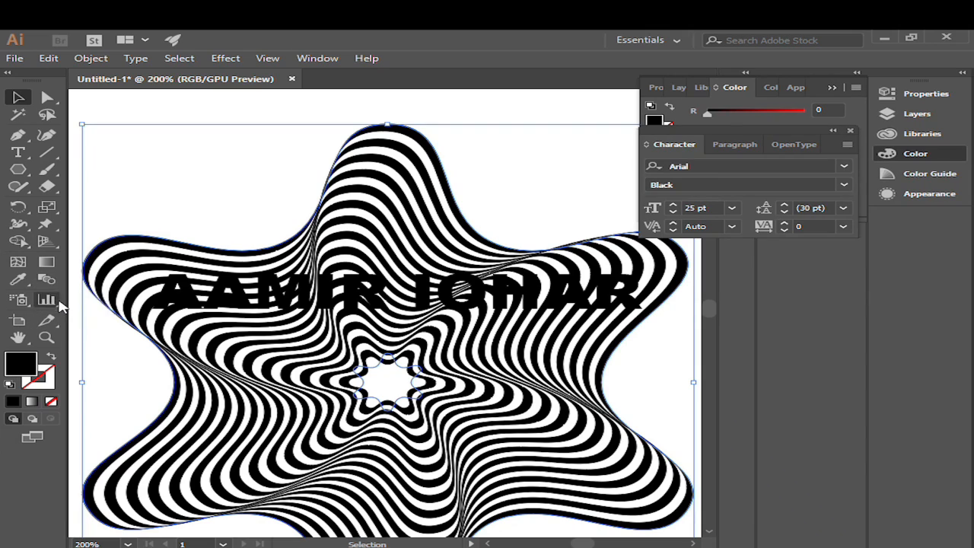
{"action": "left_click", "coordinate": [45, 280]}
{"action": "double_click", "coordinate": [45, 280]}
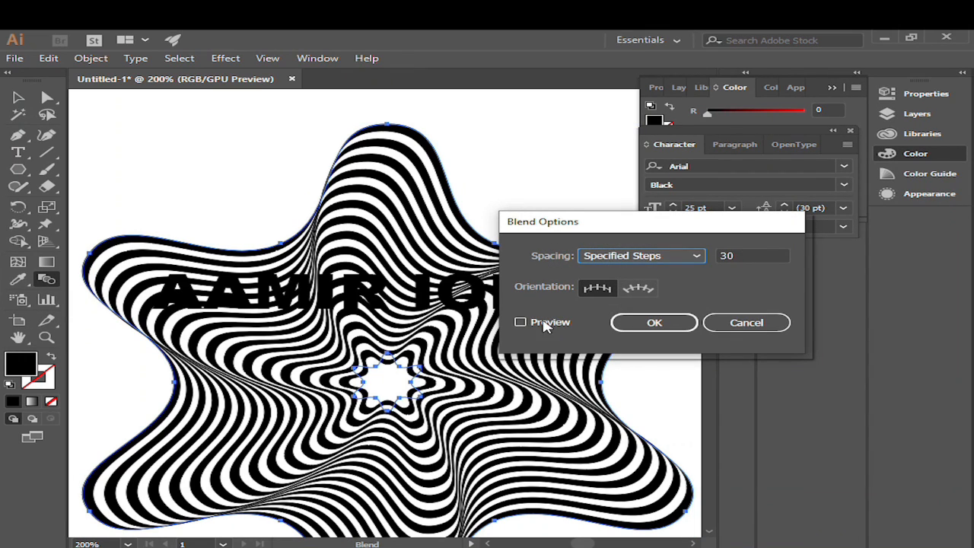
{"action": "left_click", "coordinate": [520, 322]}
{"action": "left_click", "coordinate": [750, 255]}
{"action": "key", "text": "Up"}
{"action": "key", "text": "Up"}
{"action": "key", "text": "Up"}
{"action": "key", "text": "Up"}
{"action": "key", "text": "Up"}
{"action": "key", "text": "Up"}
{"action": "key", "text": "Up"}
{"action": "key", "text": "Up"}
{"action": "key", "text": "Up"}
{"action": "key", "text": "Up"}
{"action": "key", "text": "Up"}
{"action": "key", "text": "Up"}
{"action": "key", "text": "Up"}
{"action": "key", "text": "Up"}
{"action": "key", "text": "Up"}
{"action": "key", "text": "Up"}
{"action": "key", "text": "Up"}
{"action": "key", "text": "Up"}
{"action": "key", "text": "Up"}
{"action": "key", "text": "Up"}
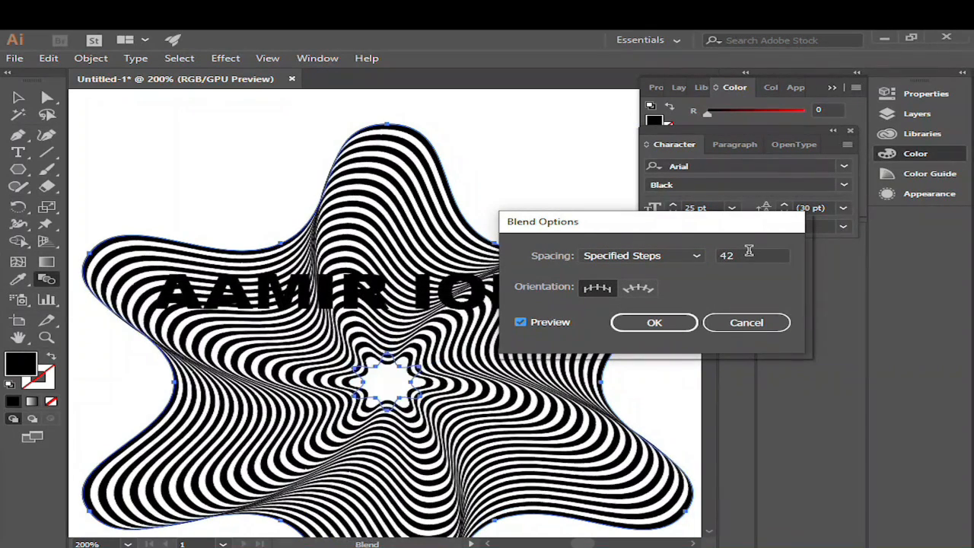
{"action": "key", "text": "Return"}
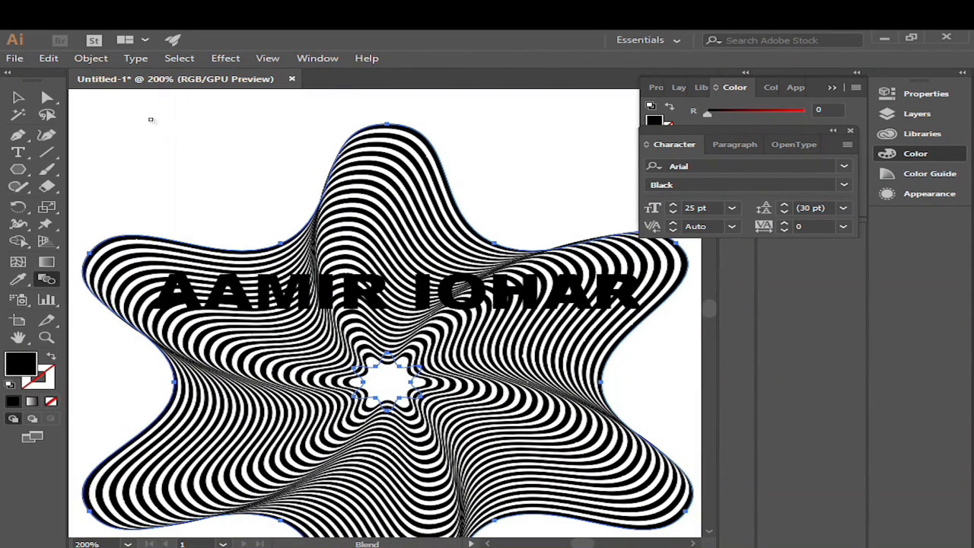
Select the name text together with the star and make a clipping mask from them
{"action": "left_click", "coordinate": [18, 96]}
{"action": "left_click", "coordinate": [531, 111]}
{"action": "key", "text": "ctrl+a"}
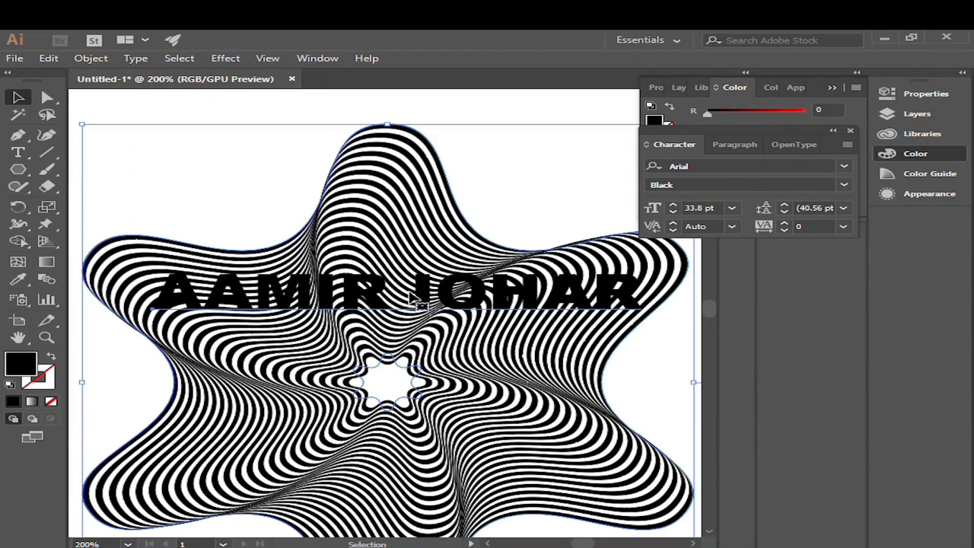
{"action": "right_click", "coordinate": [396, 239]}
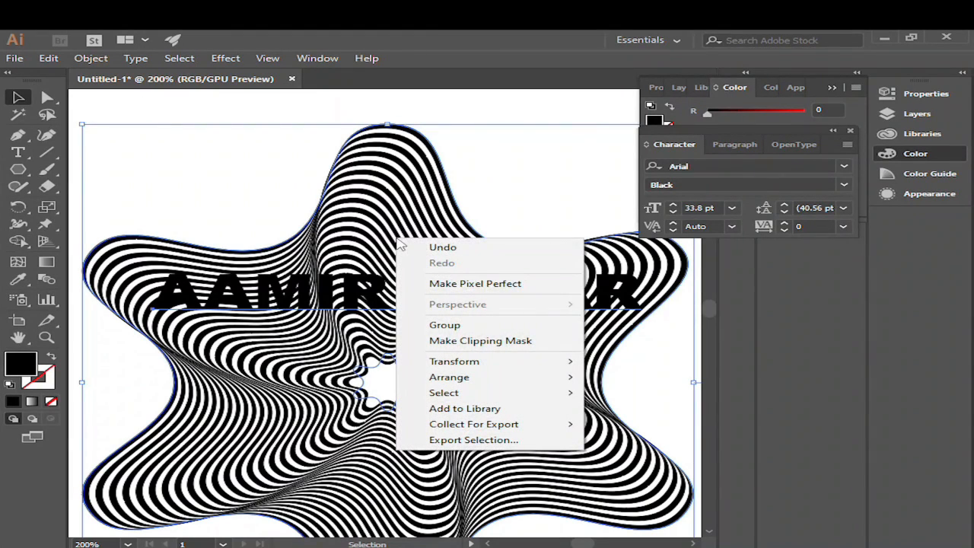
{"action": "left_click", "coordinate": [462, 343]}
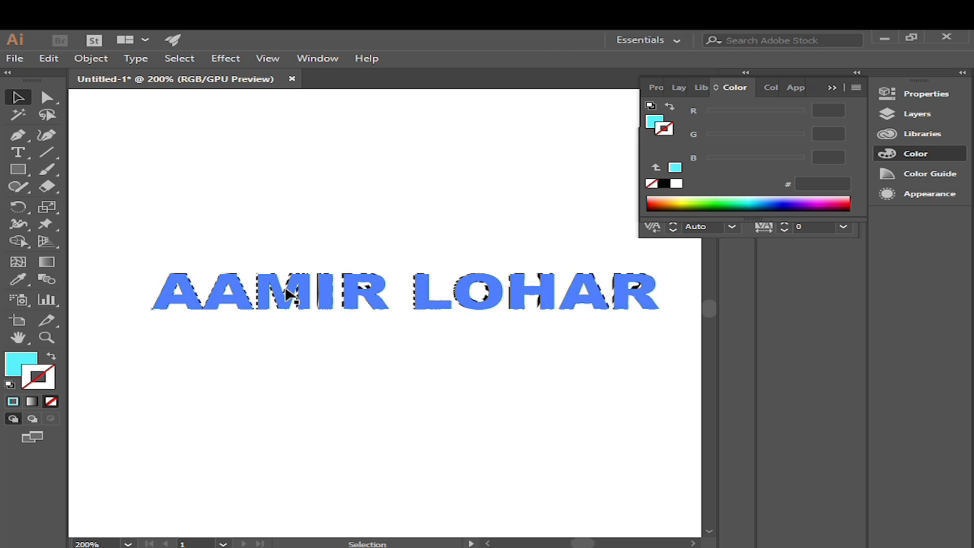
Undo the cyan fill on the lettering and expand the appearance of the striped text
{"action": "key", "text": "ctrl+z"}
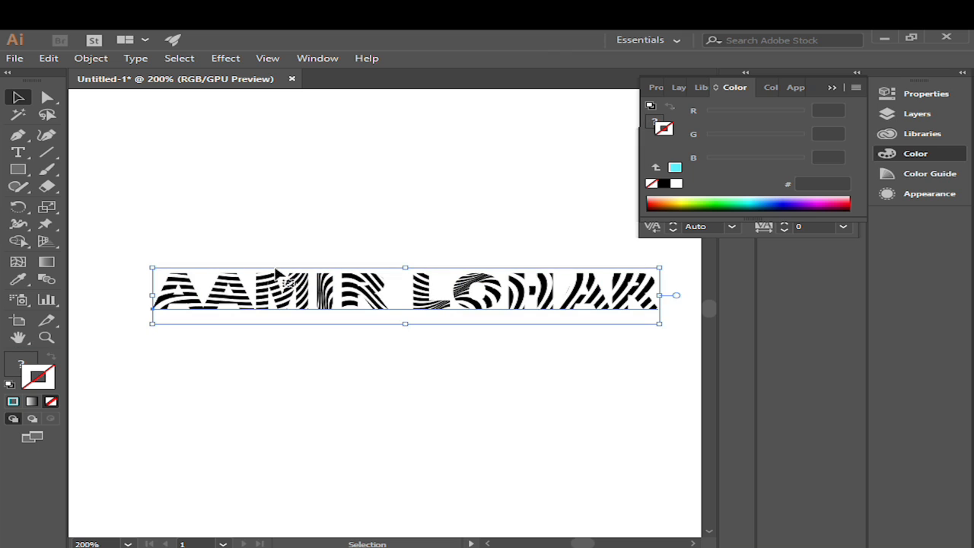
{"action": "left_click", "coordinate": [91, 60]}
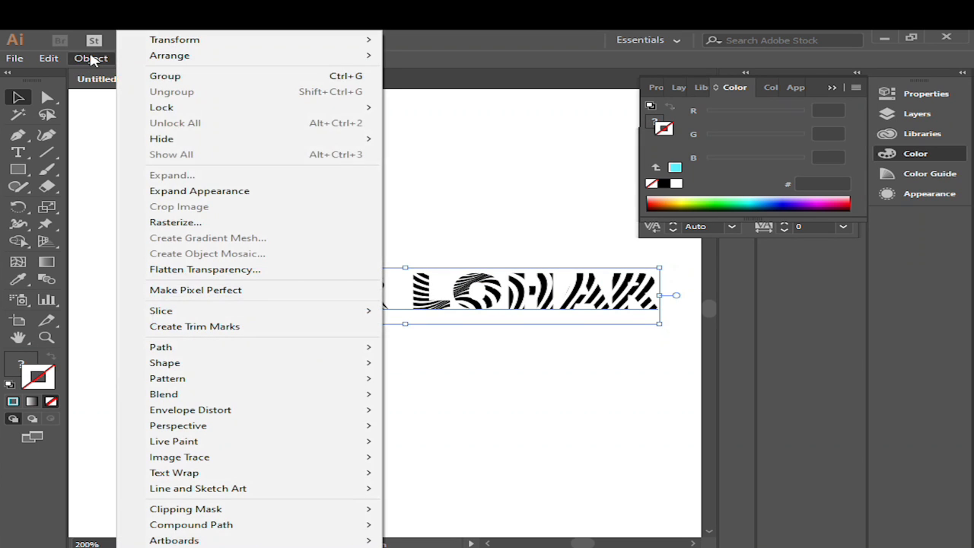
{"action": "left_click", "coordinate": [225, 190]}
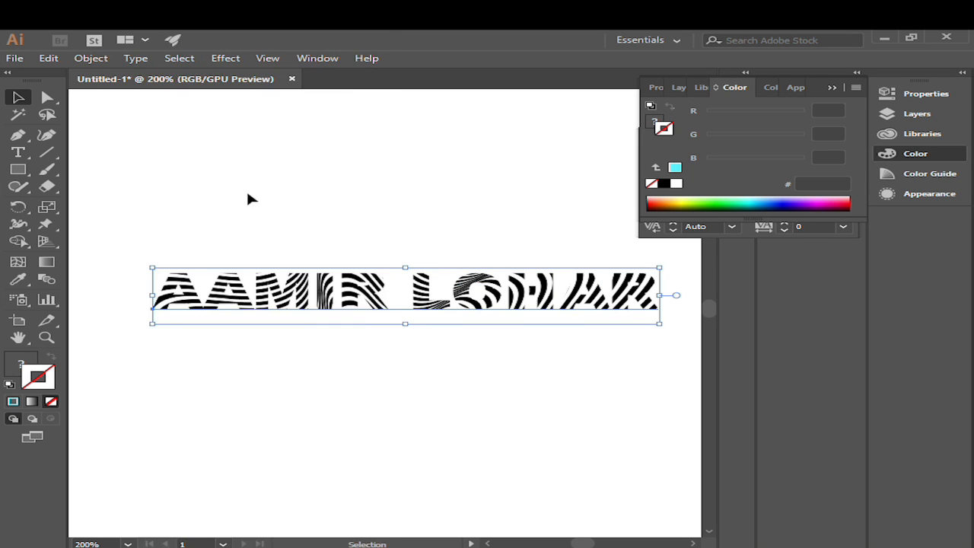
Apply the cyan colour 5CF3FF to the stroke of the striped lettering
{"action": "left_click", "coordinate": [284, 214]}
{"action": "left_click", "coordinate": [222, 280]}
{"action": "left_click", "coordinate": [12, 401]}
{"action": "left_click", "coordinate": [88, 229]}
{"action": "scroll", "coordinate": [184, 369], "scroll_direction": "up", "scroll_amount": 5}
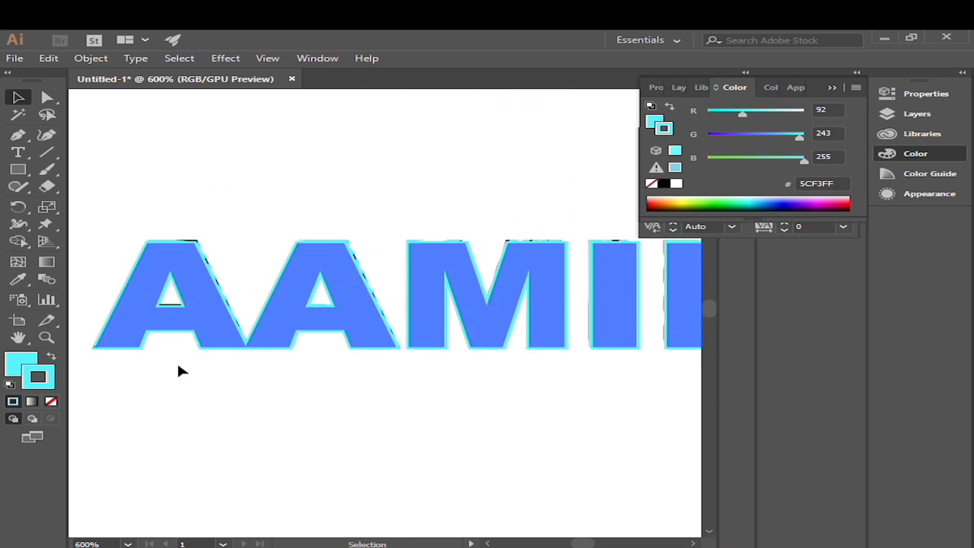
Remove the lettering's fill so the stripes show, and give the striped text a cyan 5CF3FF stroke
{"action": "left_click", "coordinate": [38, 375]}
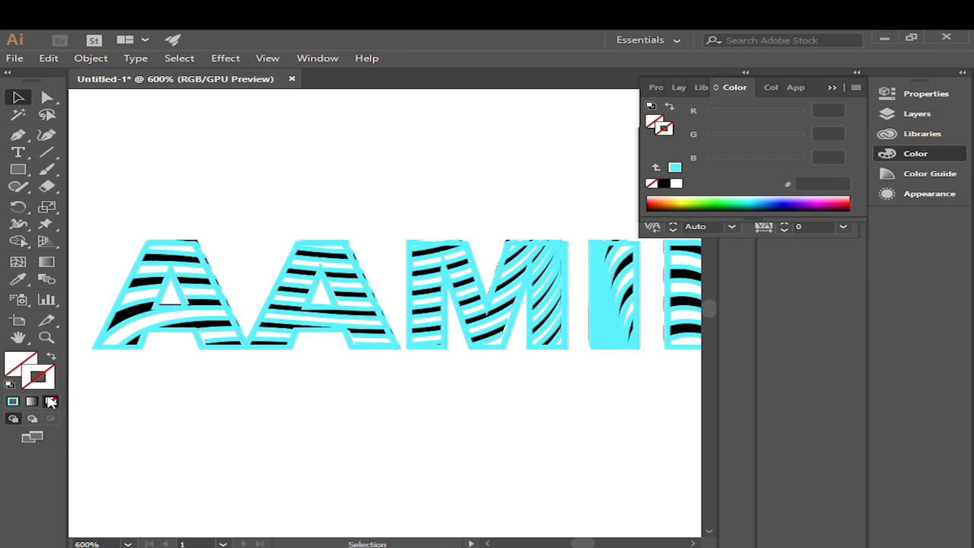
{"action": "left_click", "coordinate": [85, 378]}
{"action": "left_click", "coordinate": [50, 401]}
{"action": "left_click", "coordinate": [13, 401]}
{"action": "scroll", "coordinate": [319, 282], "scroll_direction": "down", "scroll_amount": 6}
{"action": "scroll", "coordinate": [319, 282], "scroll_direction": "up", "scroll_amount": 2}
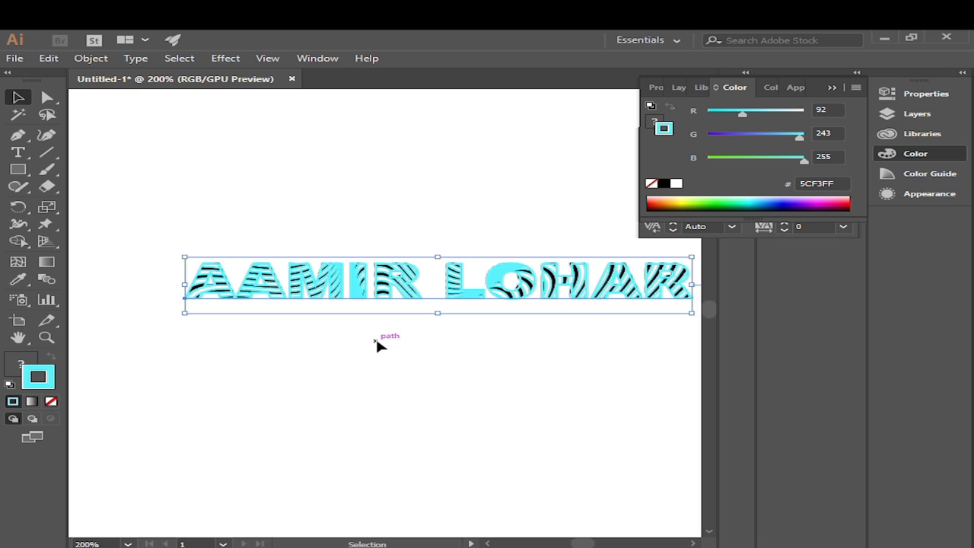